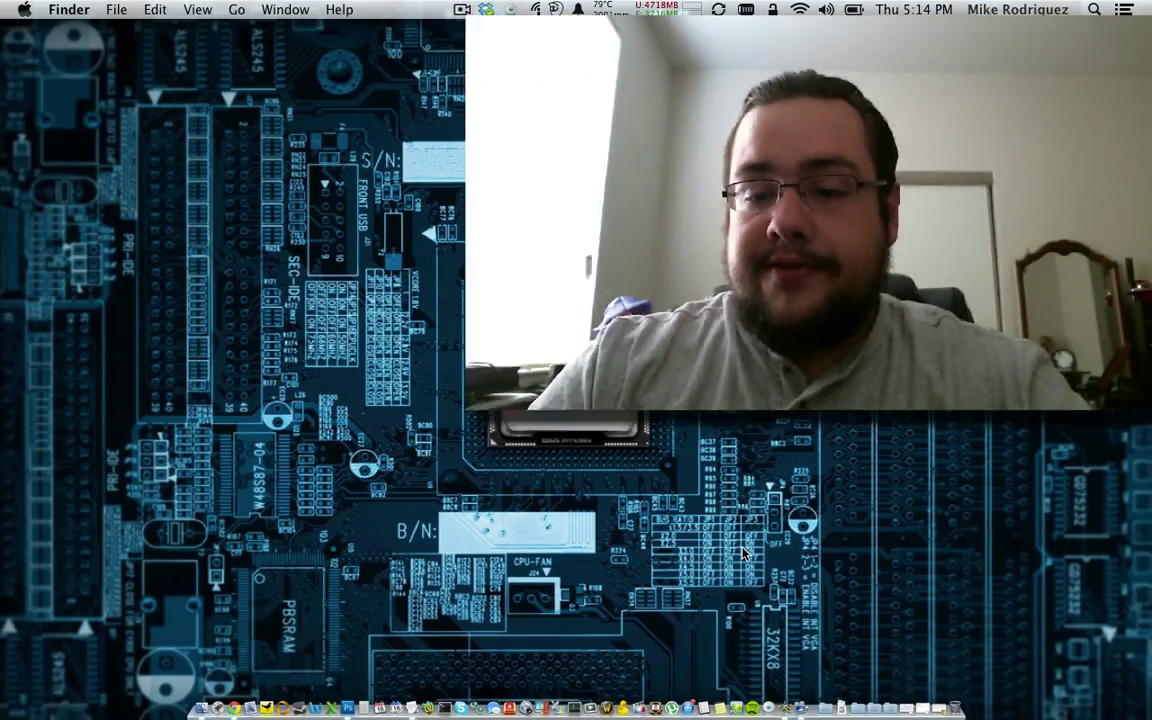
Step: Open iMovie and select the whole Dell S500wi classroom event clip
click(786, 708)
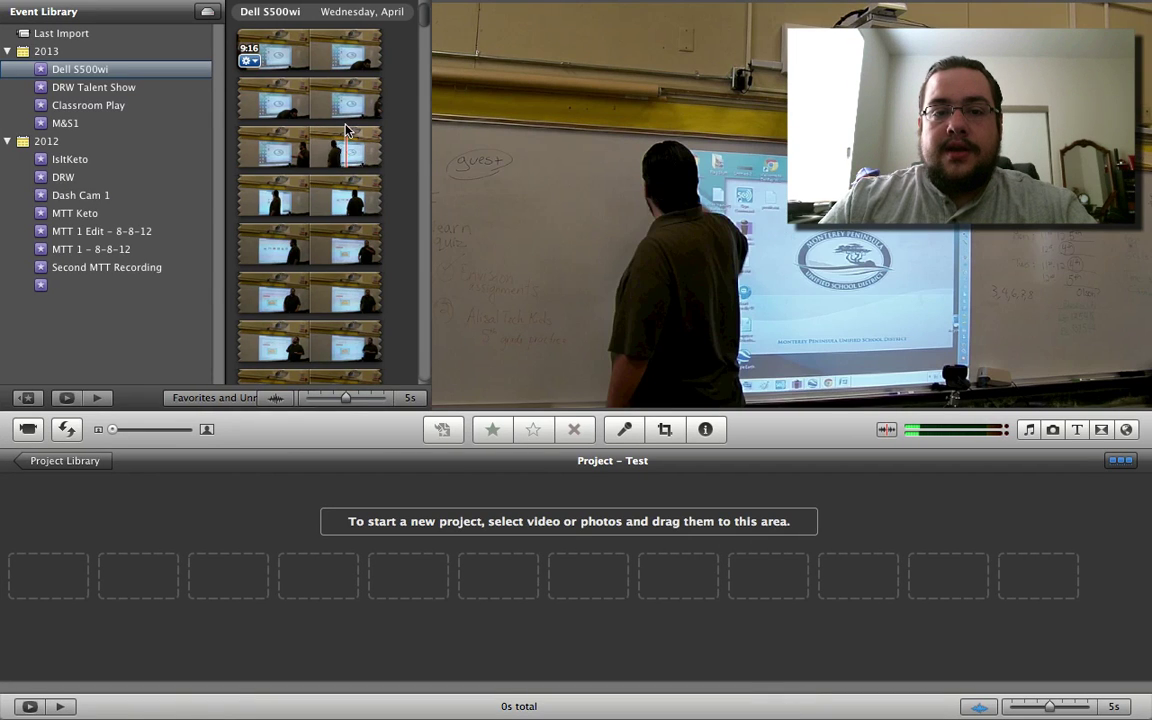
scroll(346, 132, down, 10)
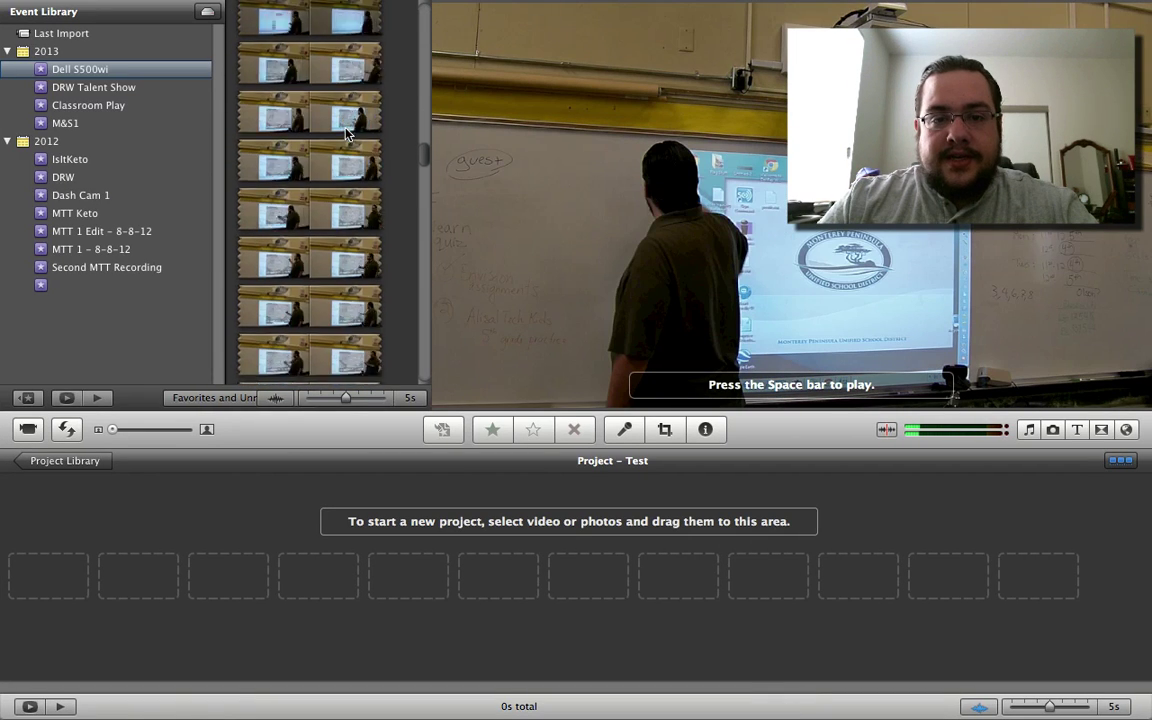
scroll(346, 132, down, 10)
click(346, 132)
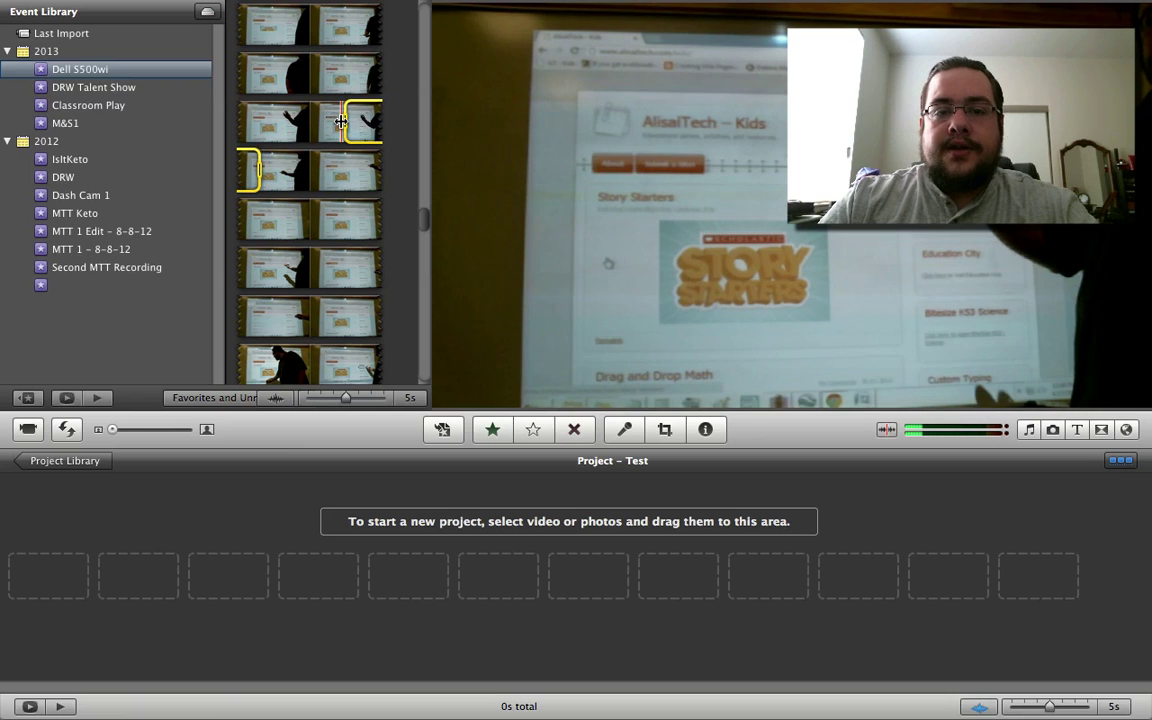
drag(341, 121, 296, 90)
click(296, 91)
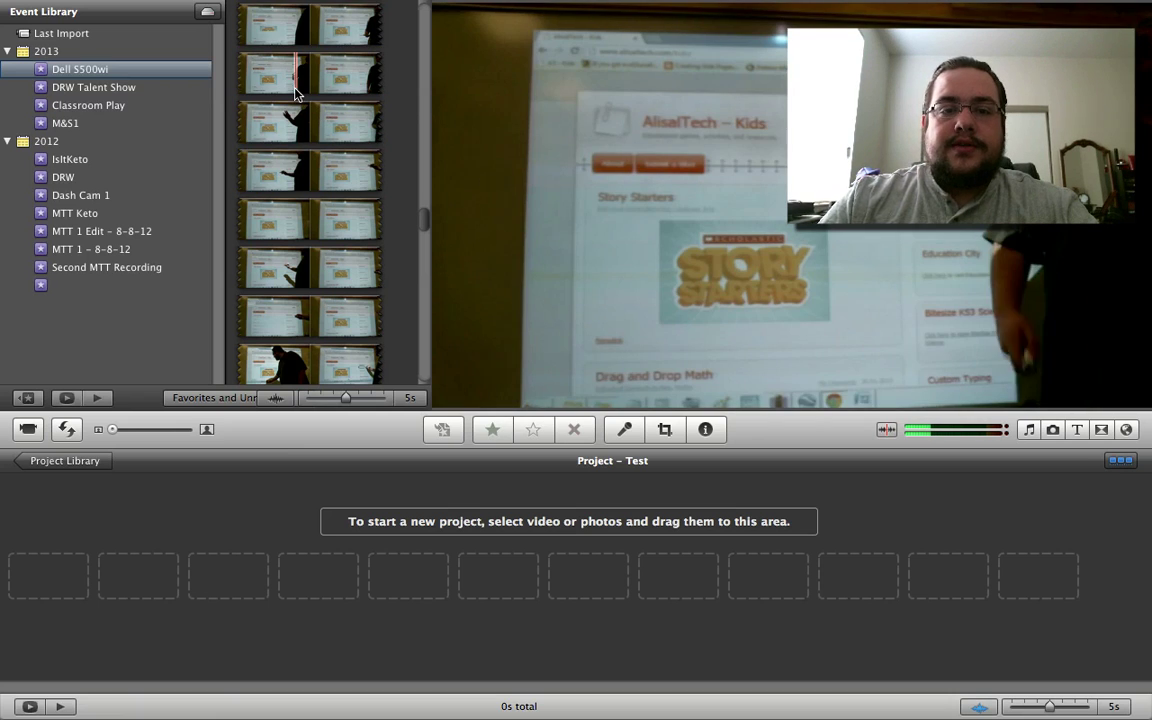
double_click(296, 91)
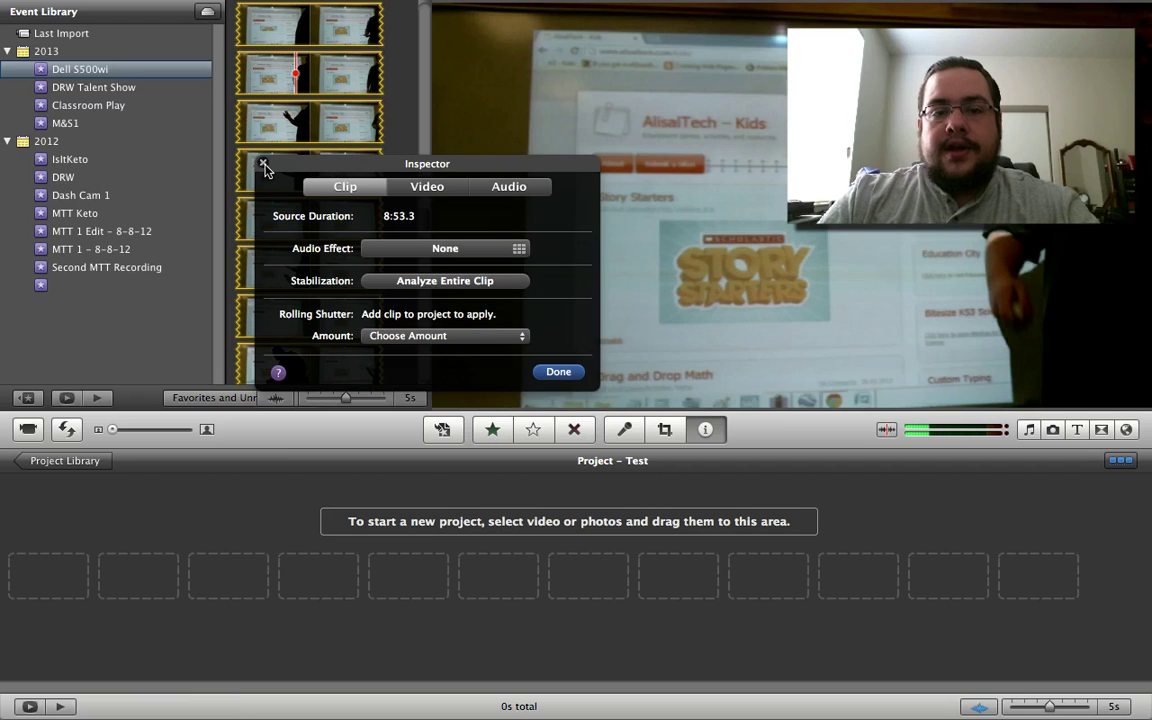
click(264, 164)
Step: Drag the Dell S500wi clip into the empty Test project, creating an 8:53 timeline
drag(283, 108, 85, 549)
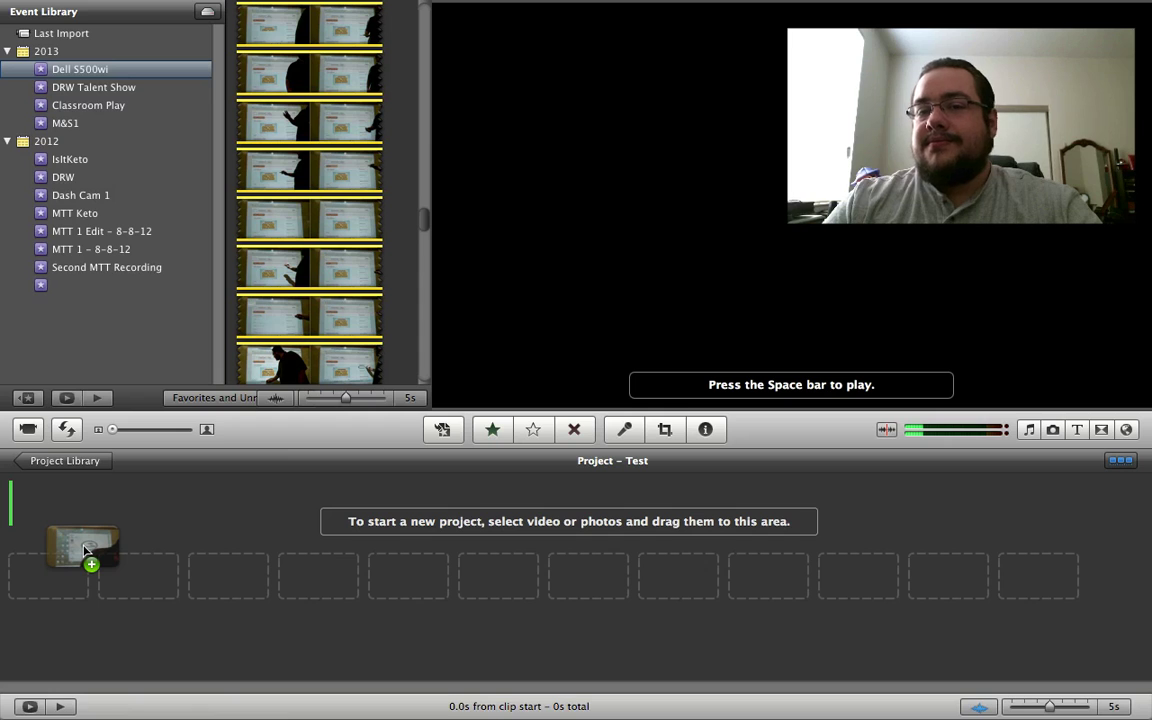
drag(85, 549, 85, 549)
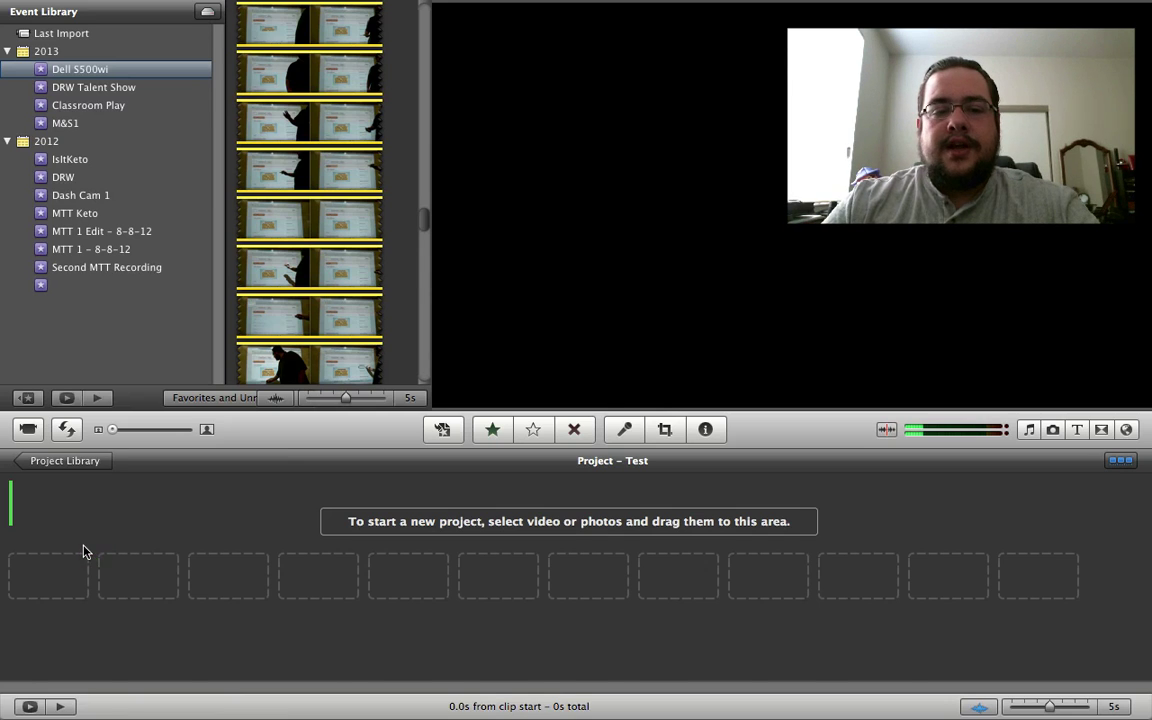
drag(84, 551, 84, 550)
scroll(84, 551, left, 10)
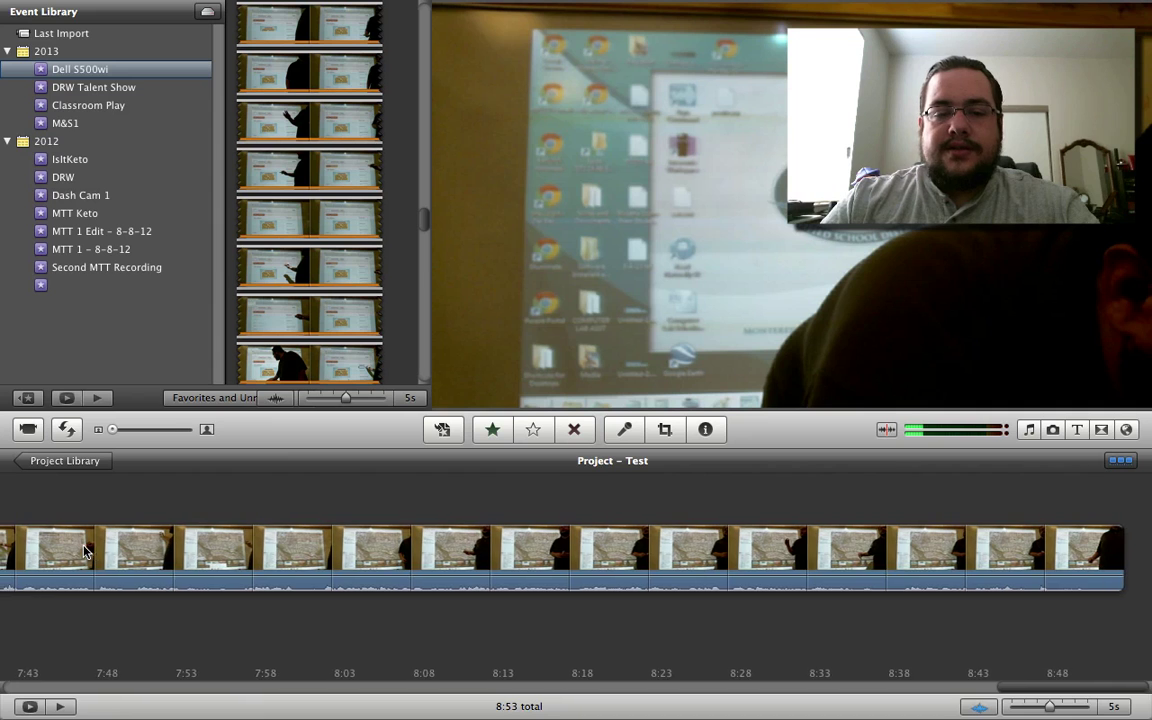
scroll(84, 551, left, 10)
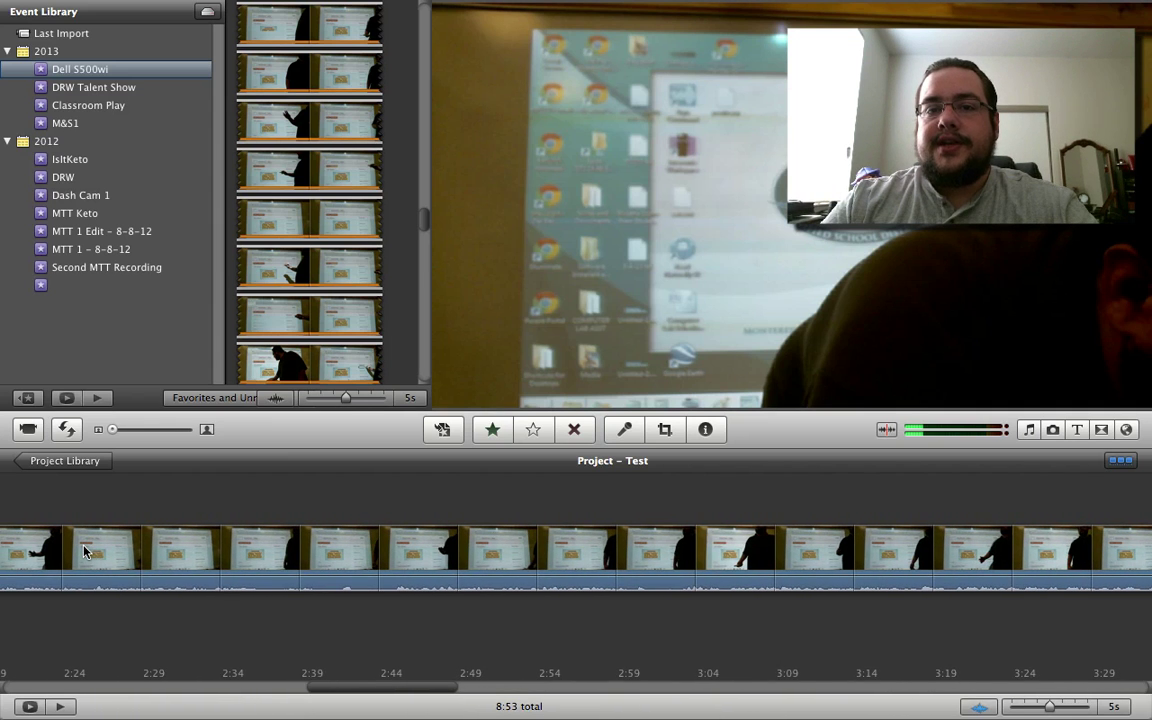
scroll(84, 551, left, 5)
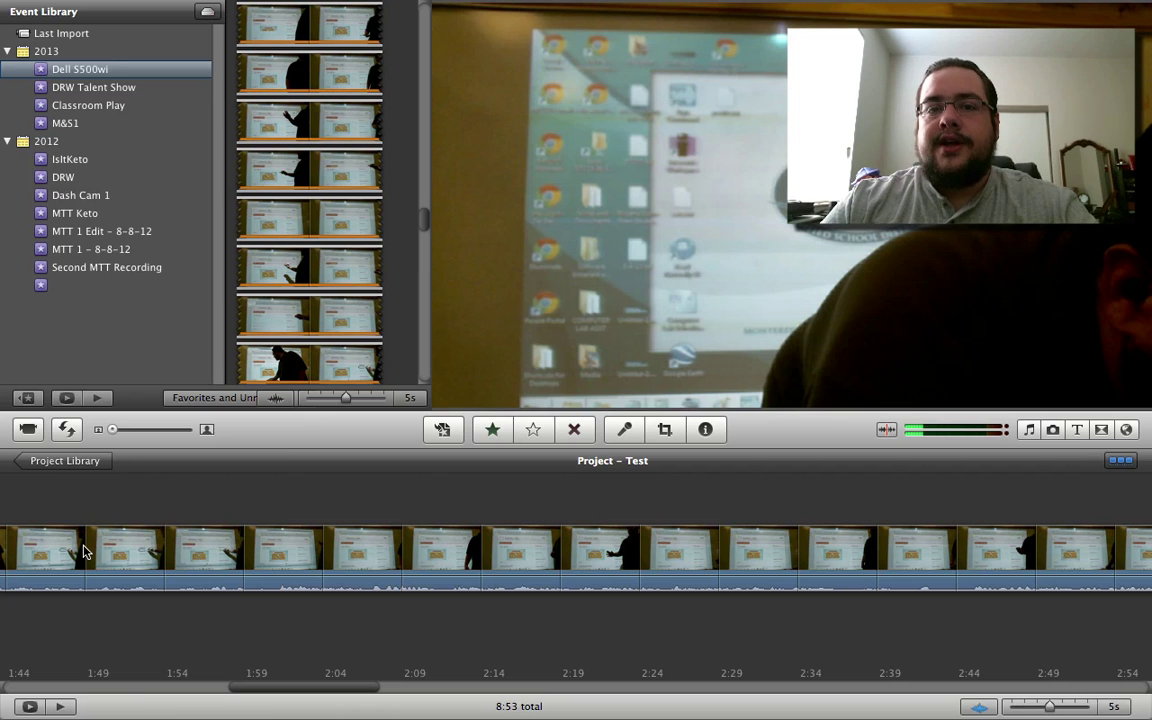
scroll(84, 551, left, 8)
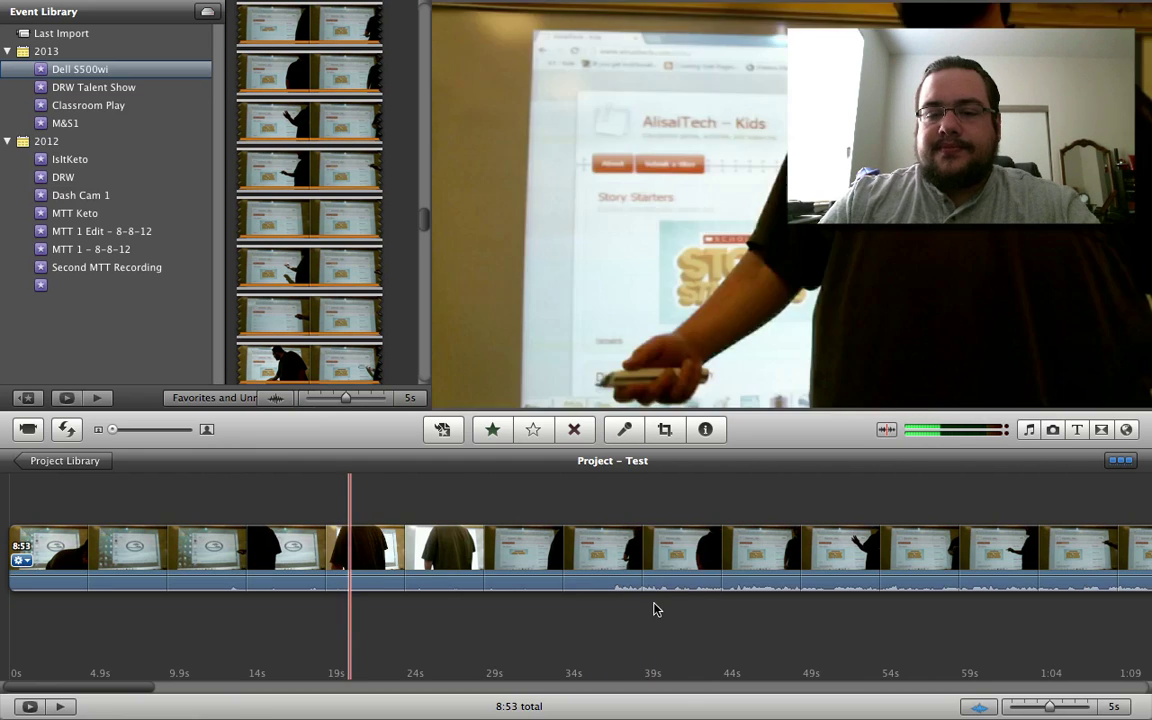
Step: Split the timeline clip at the playhead and delete the opening 36.9-second piece
click(596, 570)
right_click(598, 570)
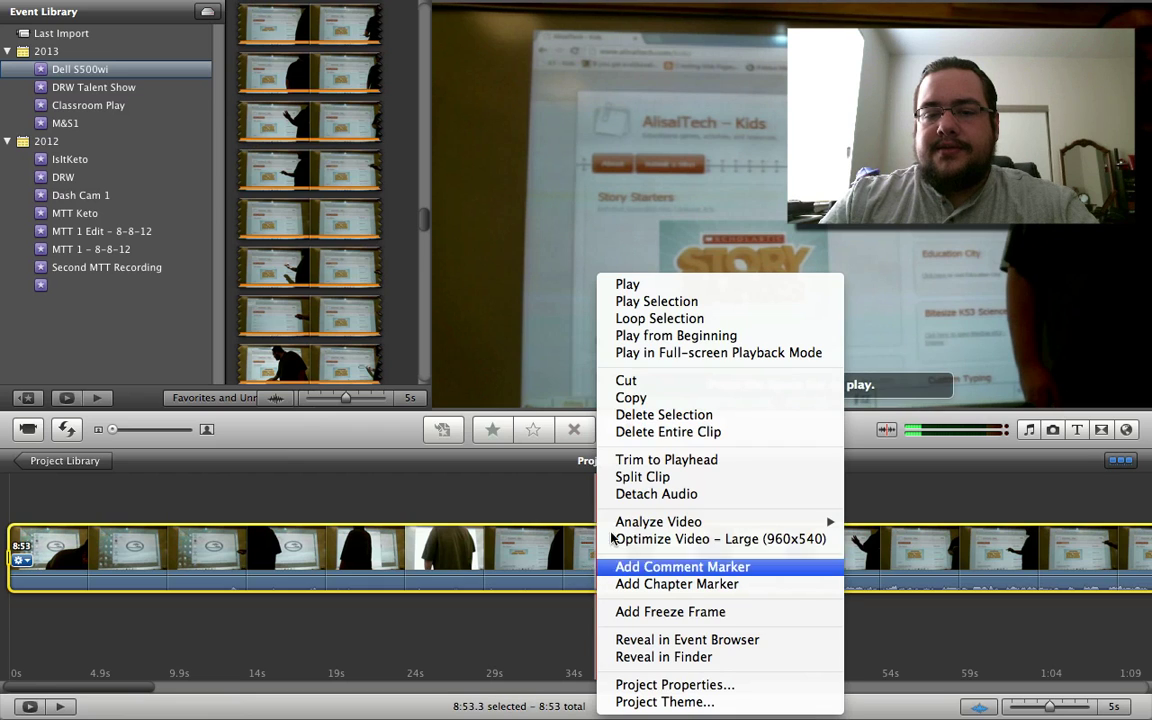
click(642, 477)
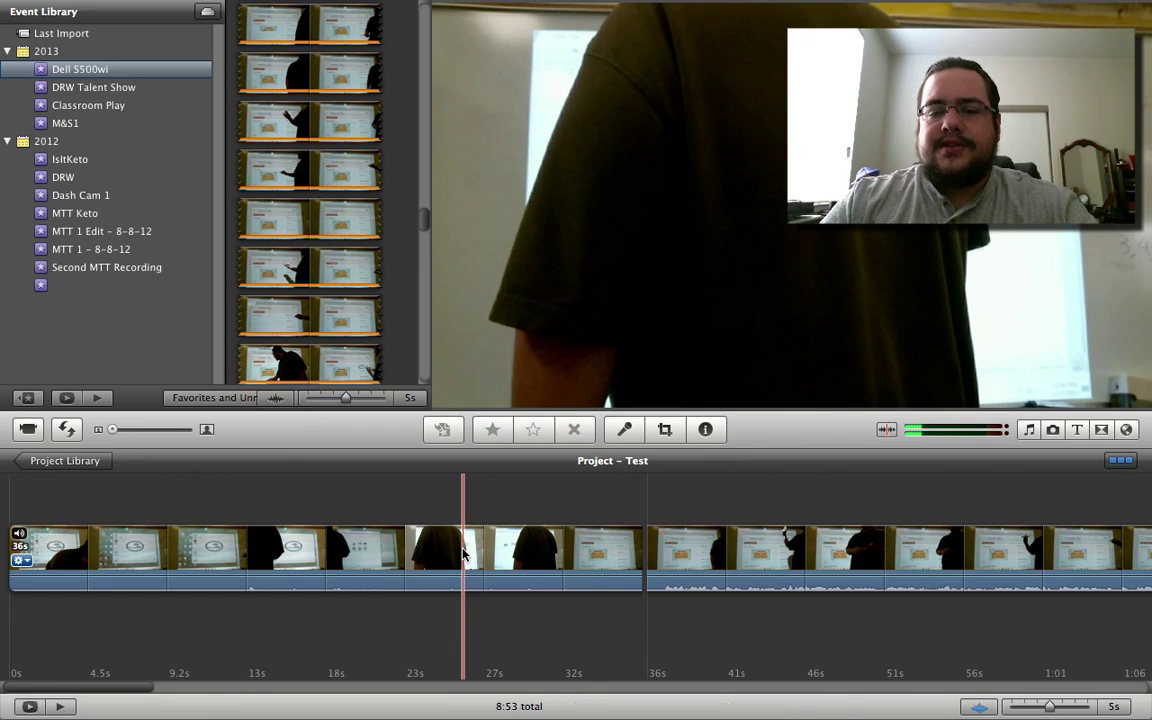
click(463, 555)
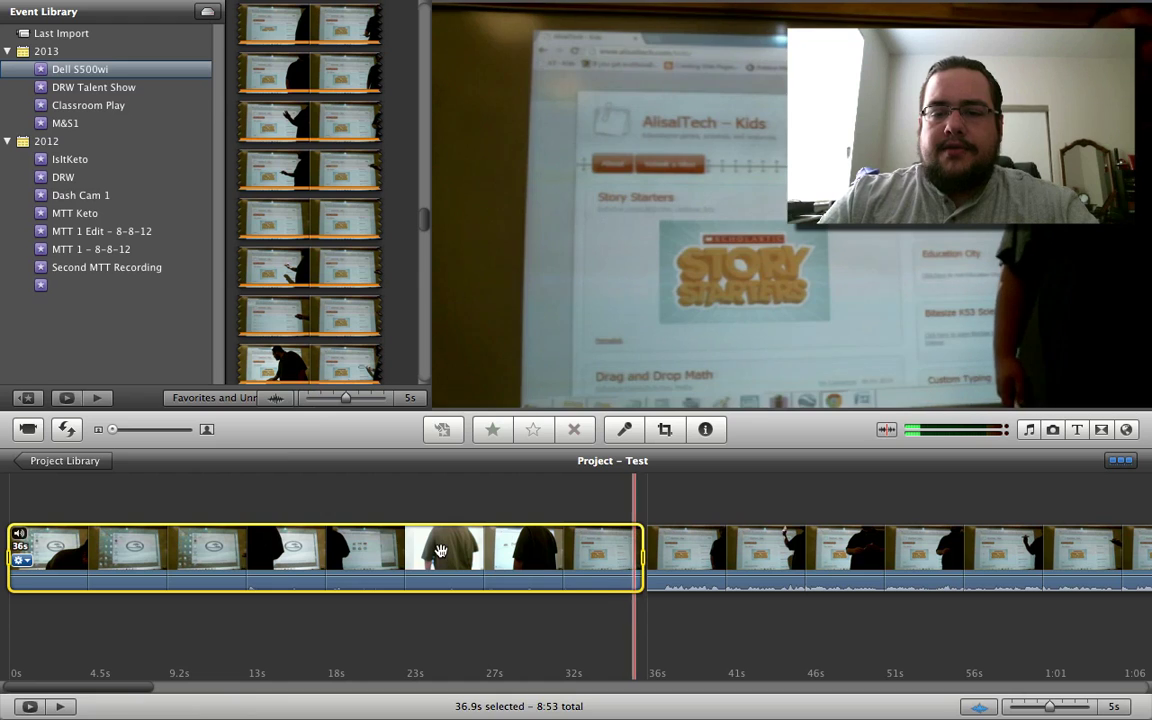
click(441, 551)
click(462, 551)
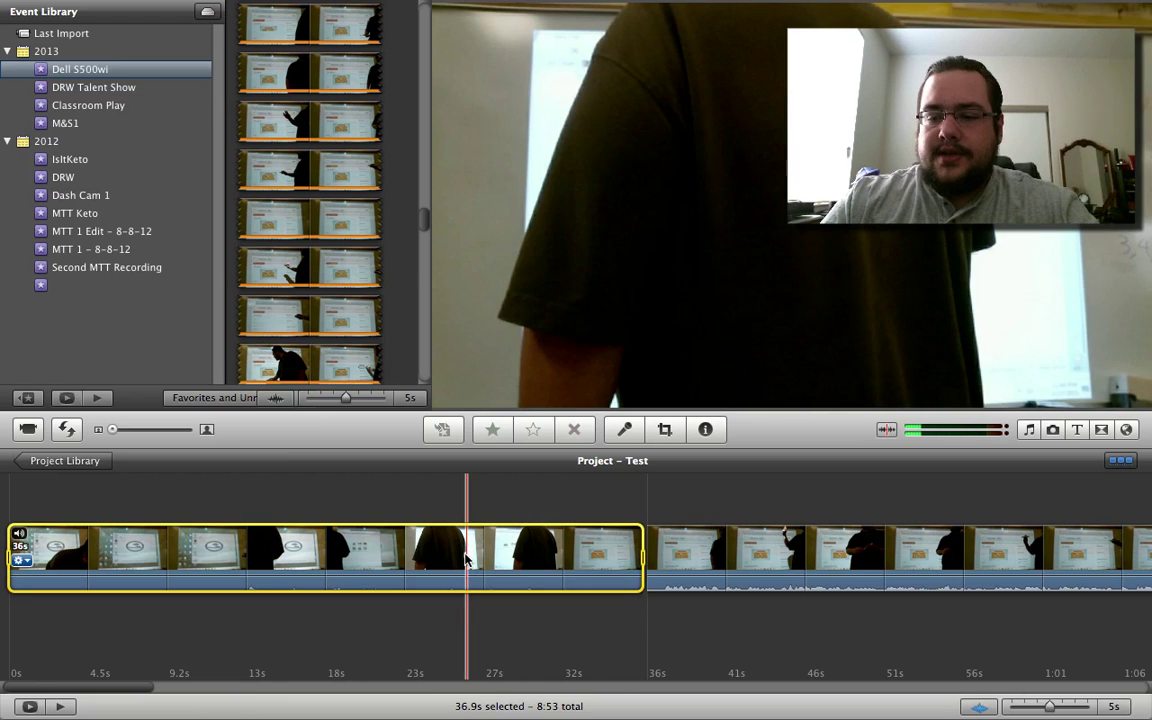
key(Delete)
Step: Play the trimmed 8:16 project from partway into the clip
click(348, 545)
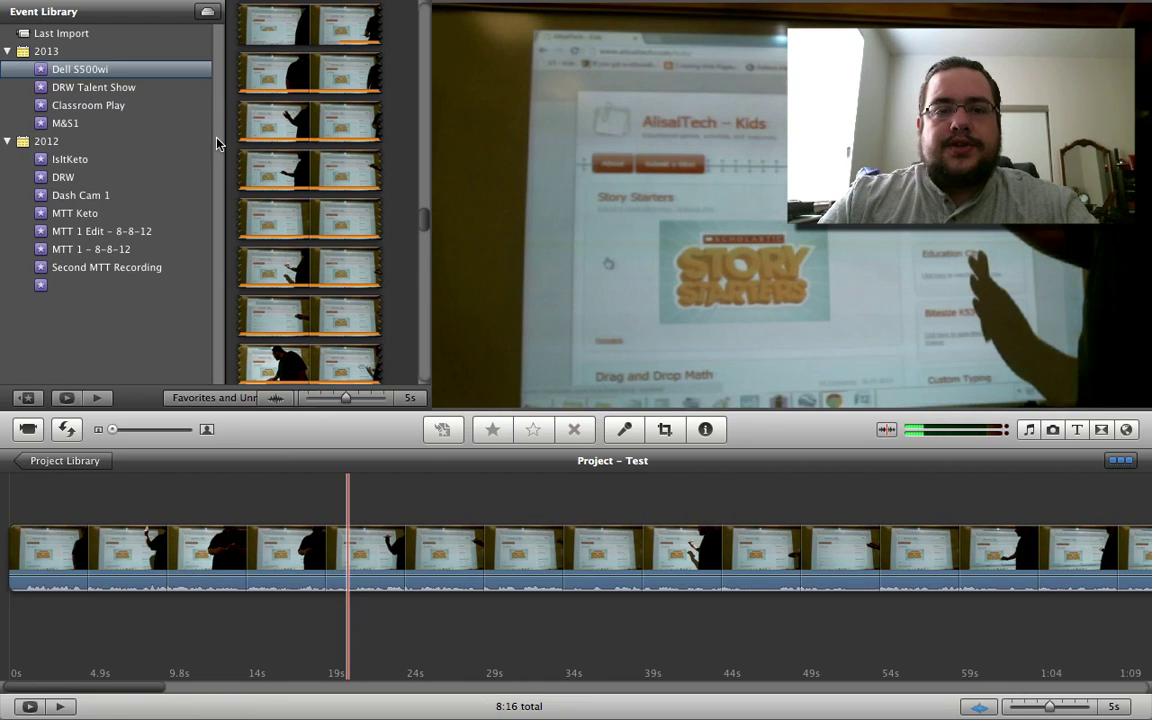
key(space)
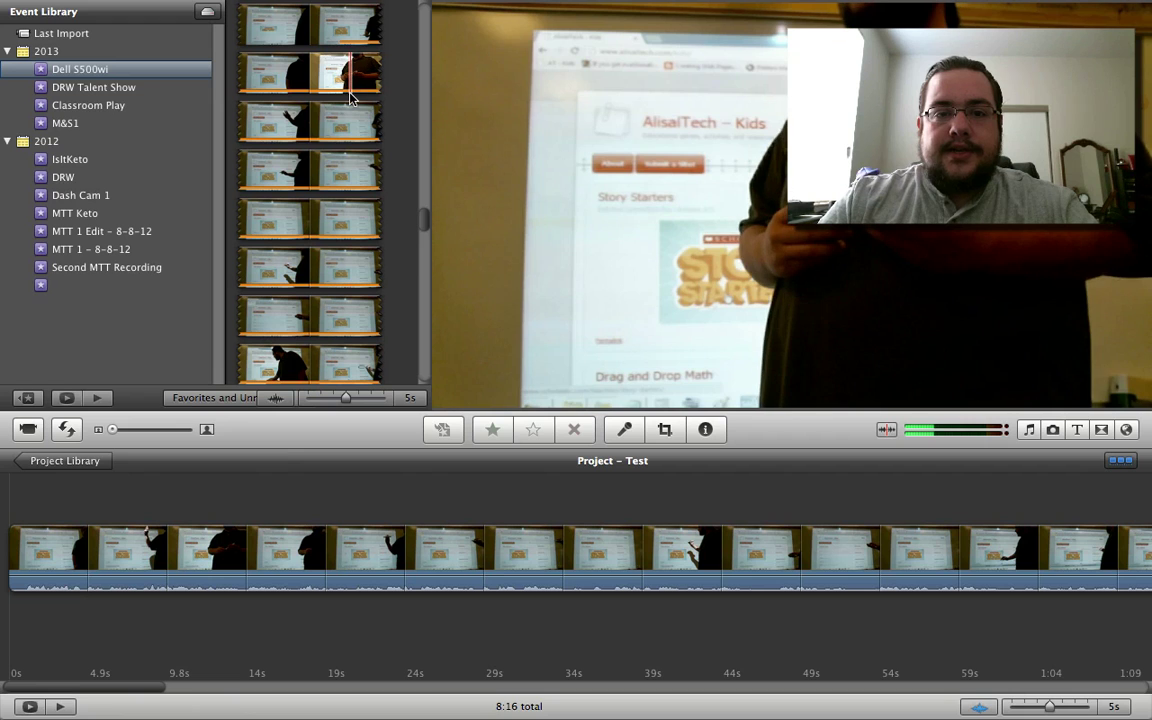
scroll(272, 58, up, 10)
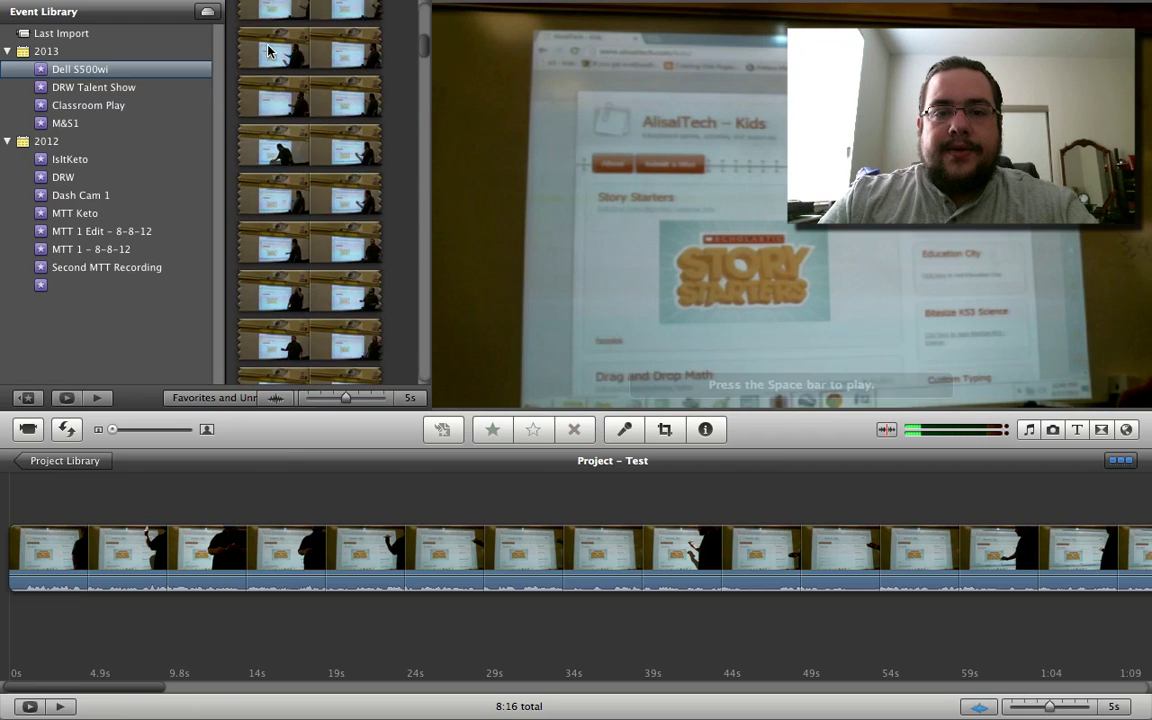
Step: Drag the top event clip onto the main clip near 12.3s, then cancel the drop
click(325, 58)
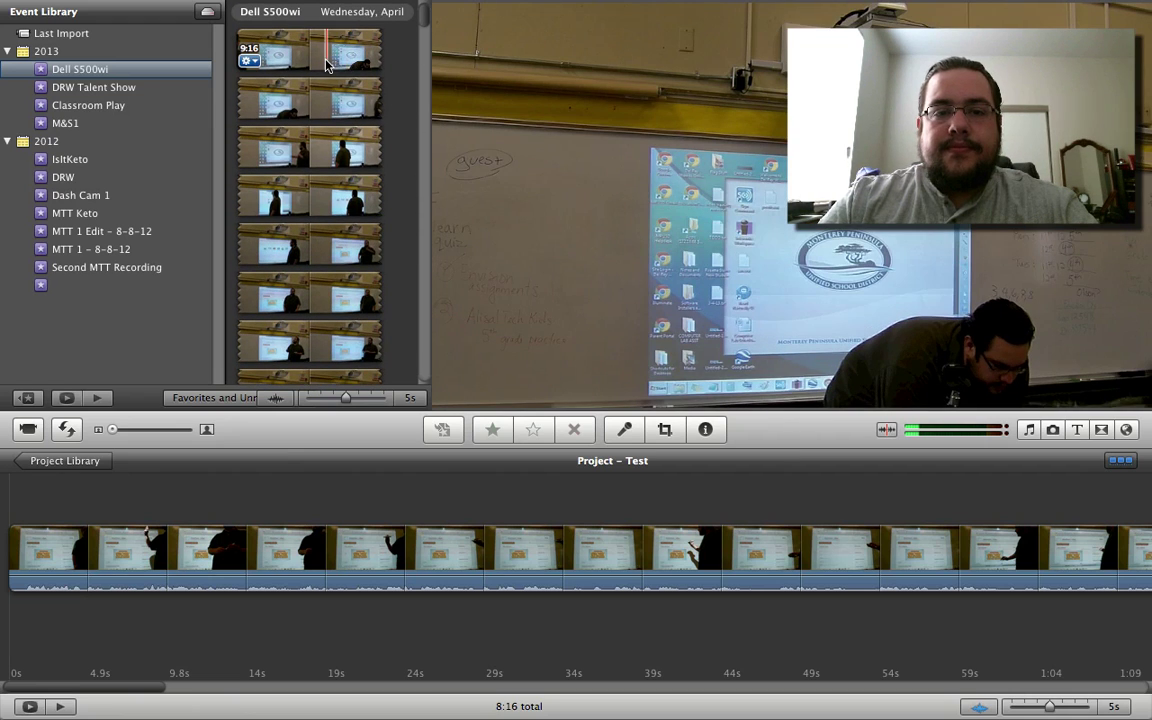
double_click(313, 50)
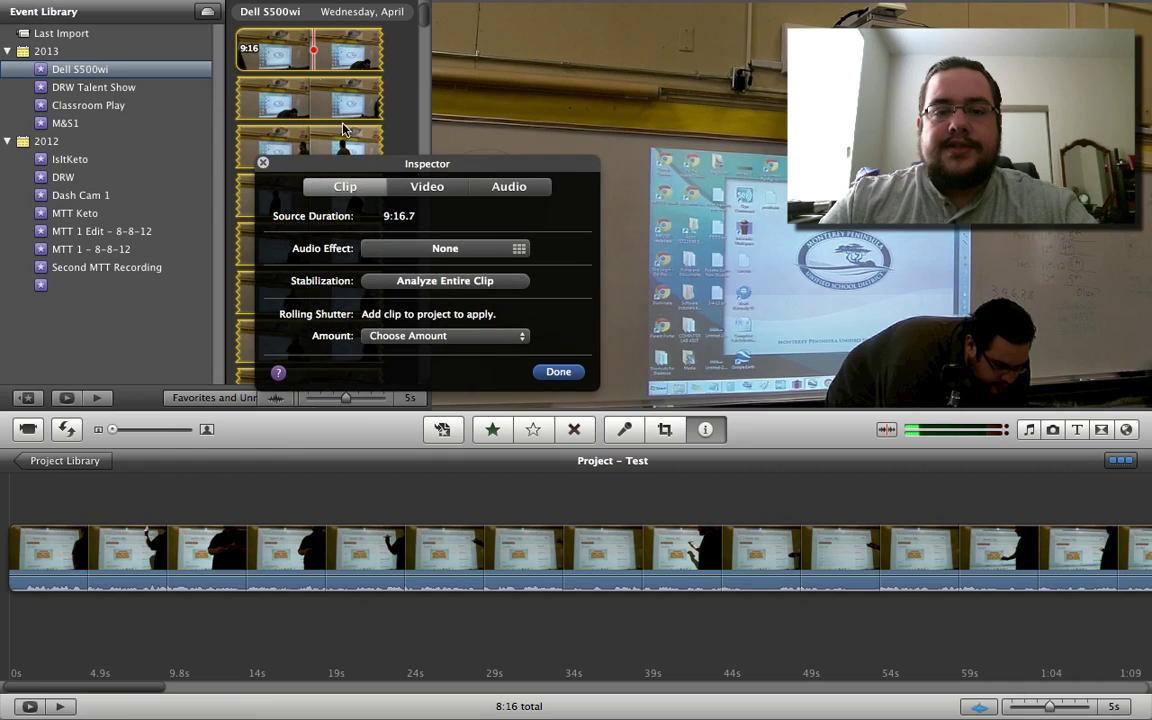
click(264, 165)
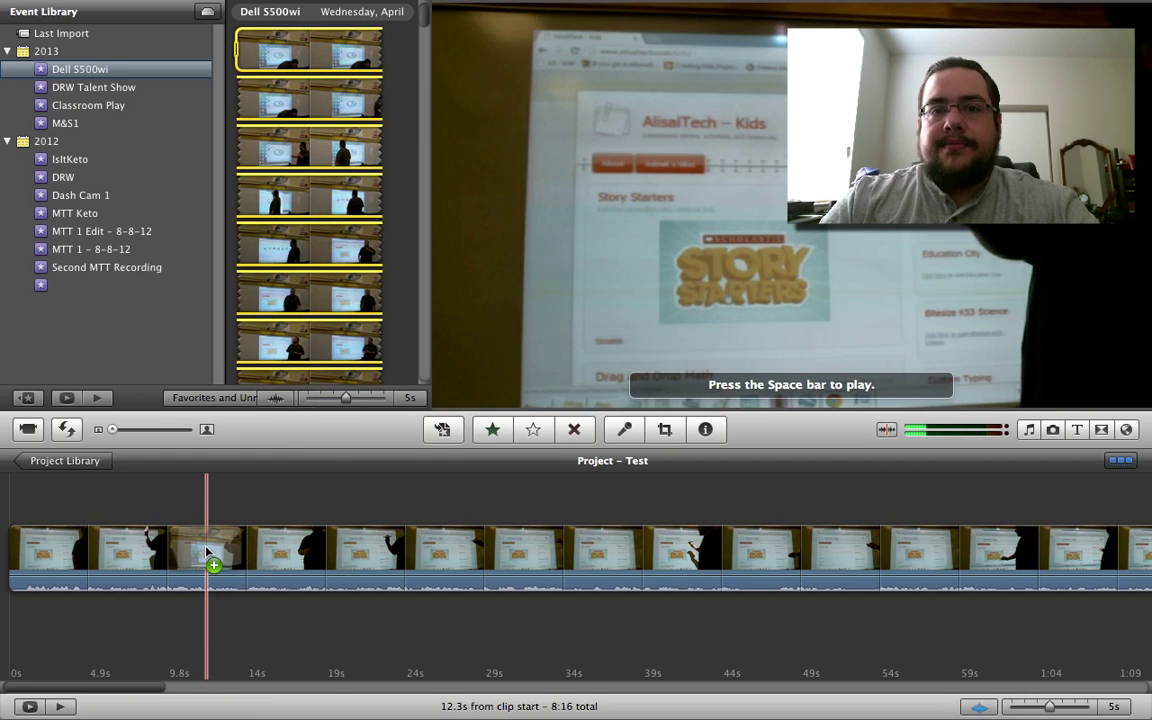
drag(207, 552, 207, 552)
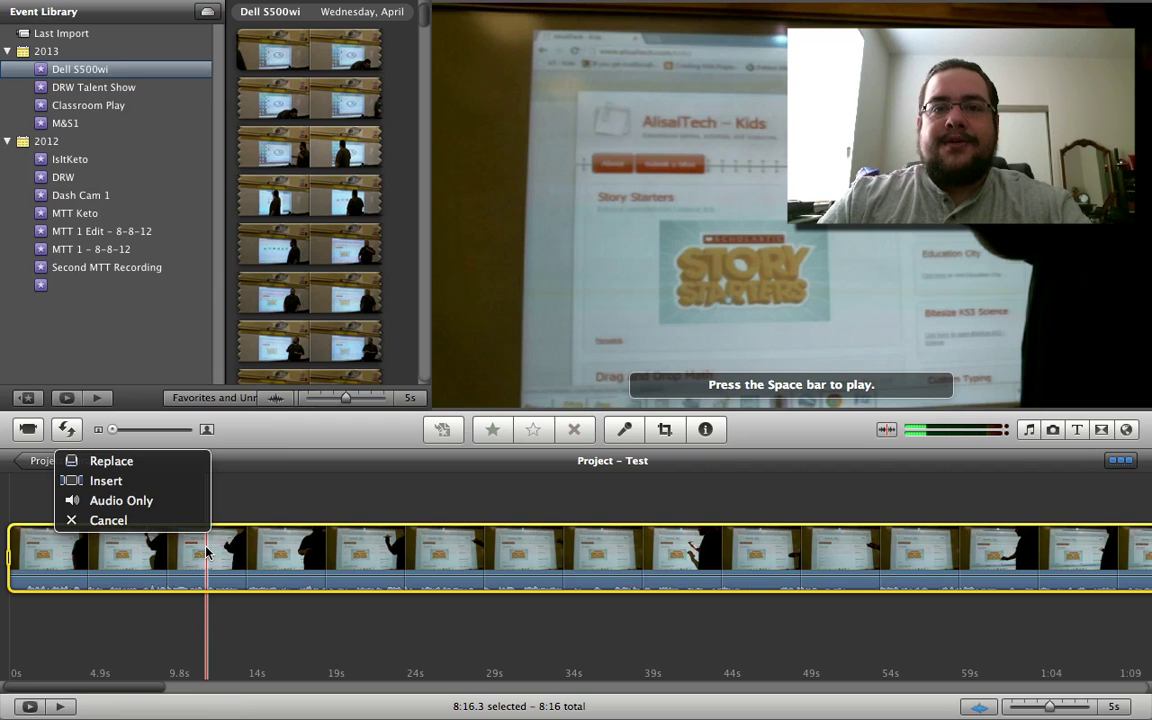
click(129, 521)
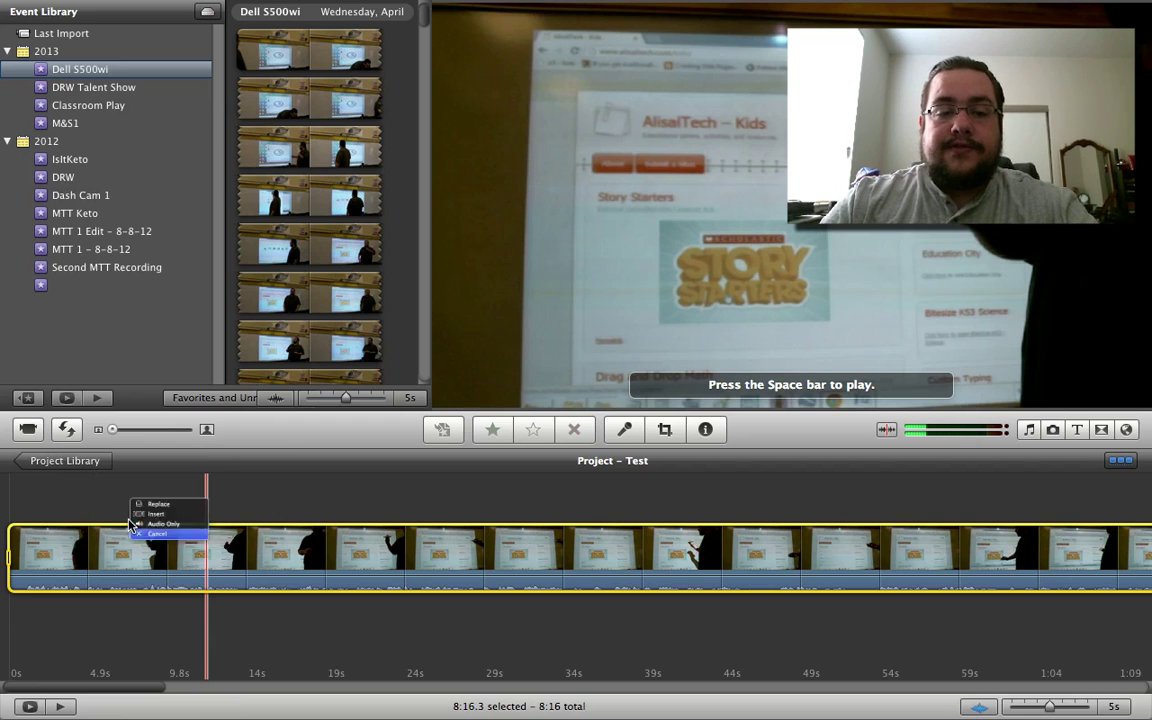
Step: Check Show Advanced Tools in iMovie's General preferences, then close Preferences
mouse_move(22, 8)
click(68, 10)
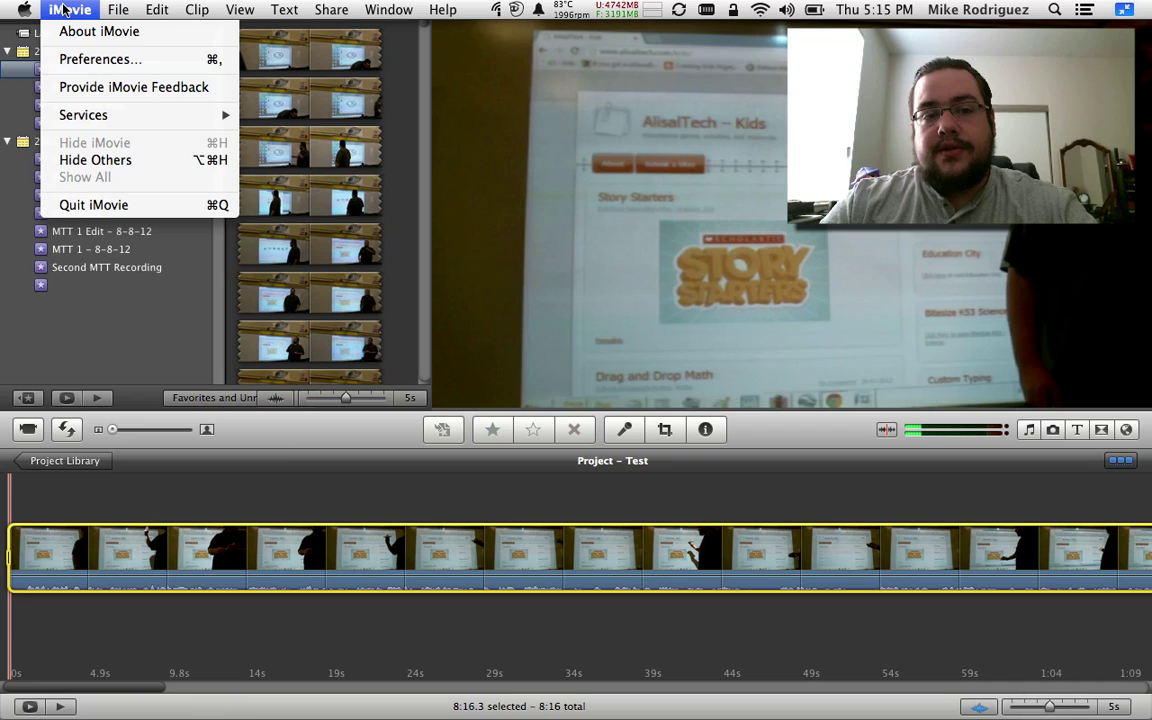
click(84, 60)
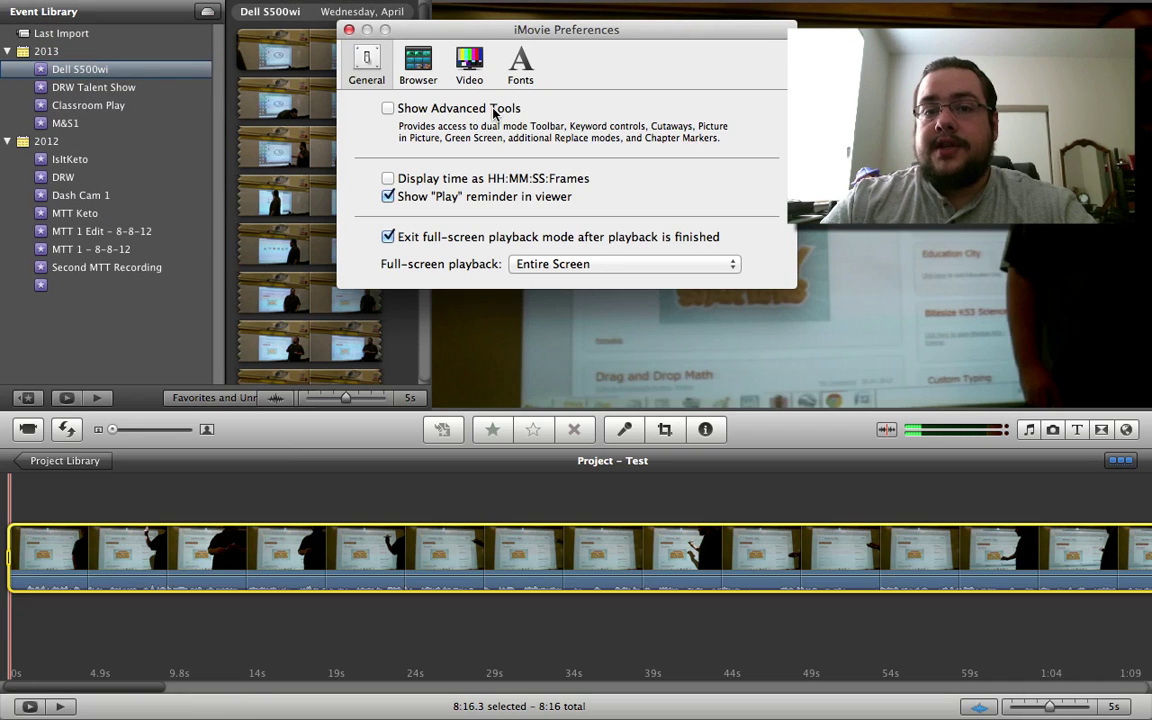
click(414, 111)
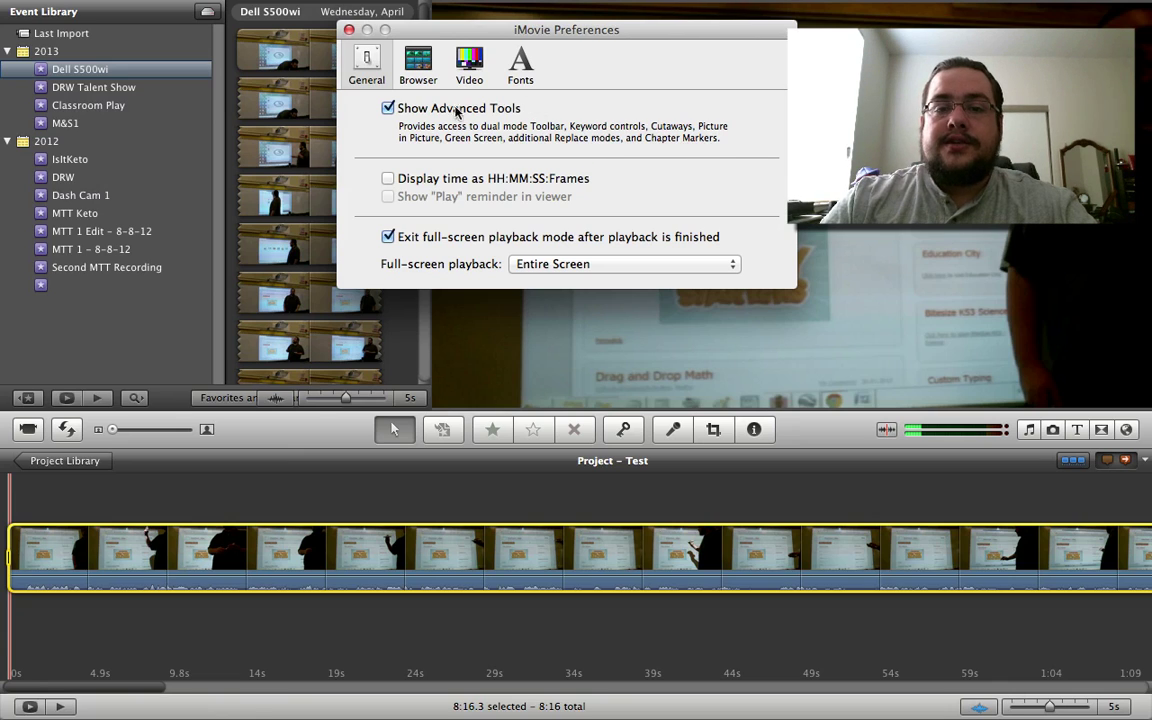
click(424, 110)
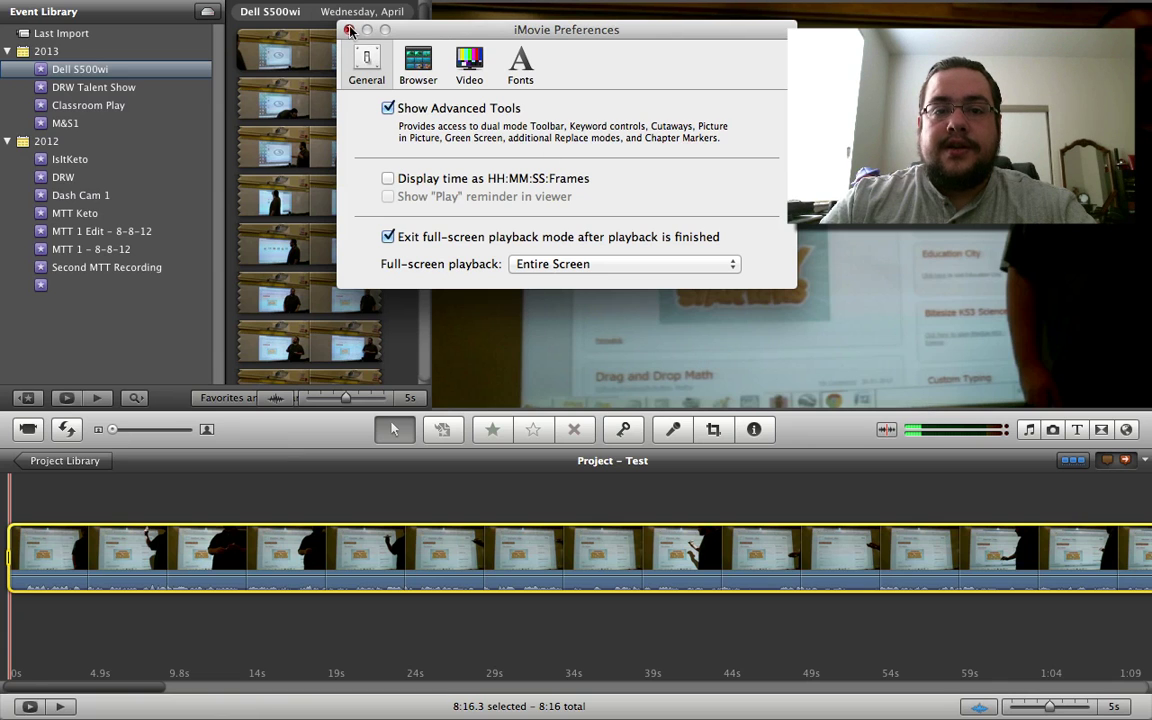
click(349, 31)
Step: Drop the first event clip onto the classroom recording as a Cutaway
double_click(281, 60)
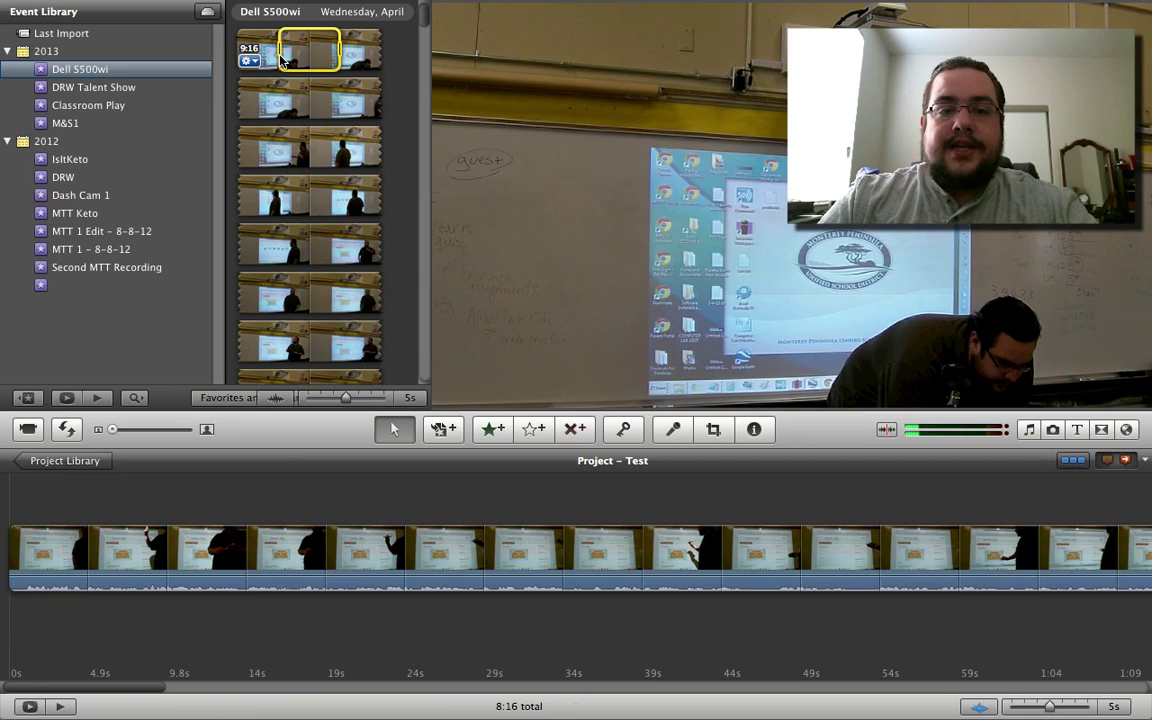
click(263, 162)
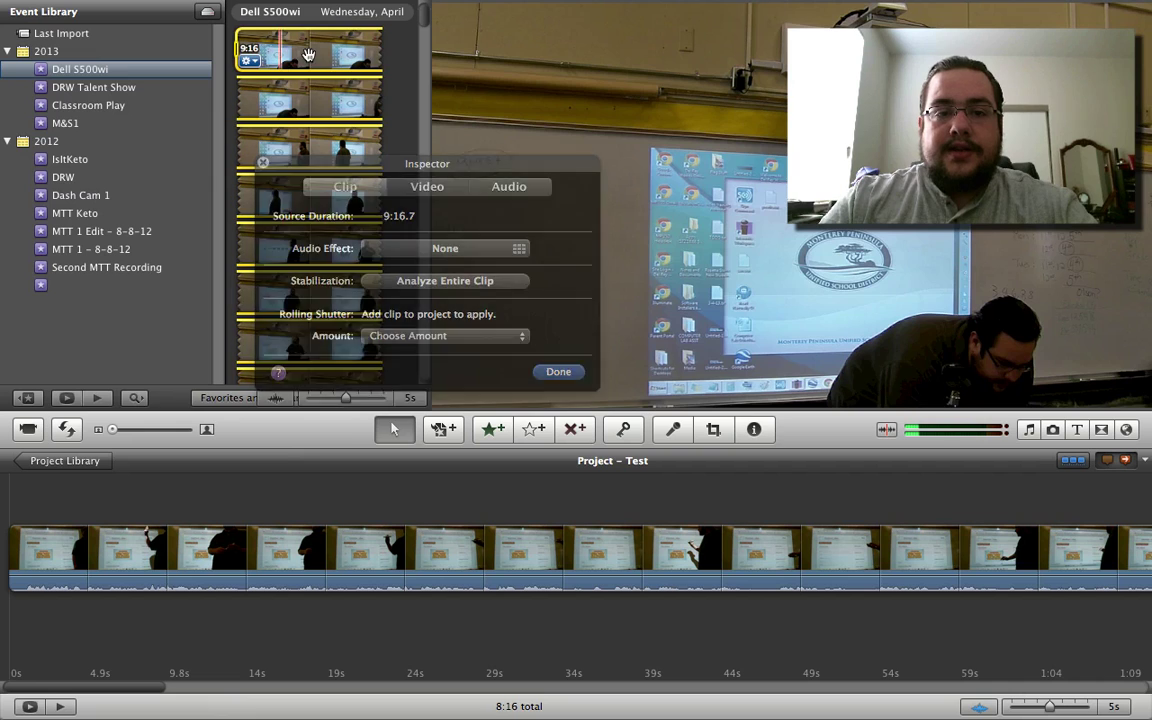
drag(308, 57, 147, 537)
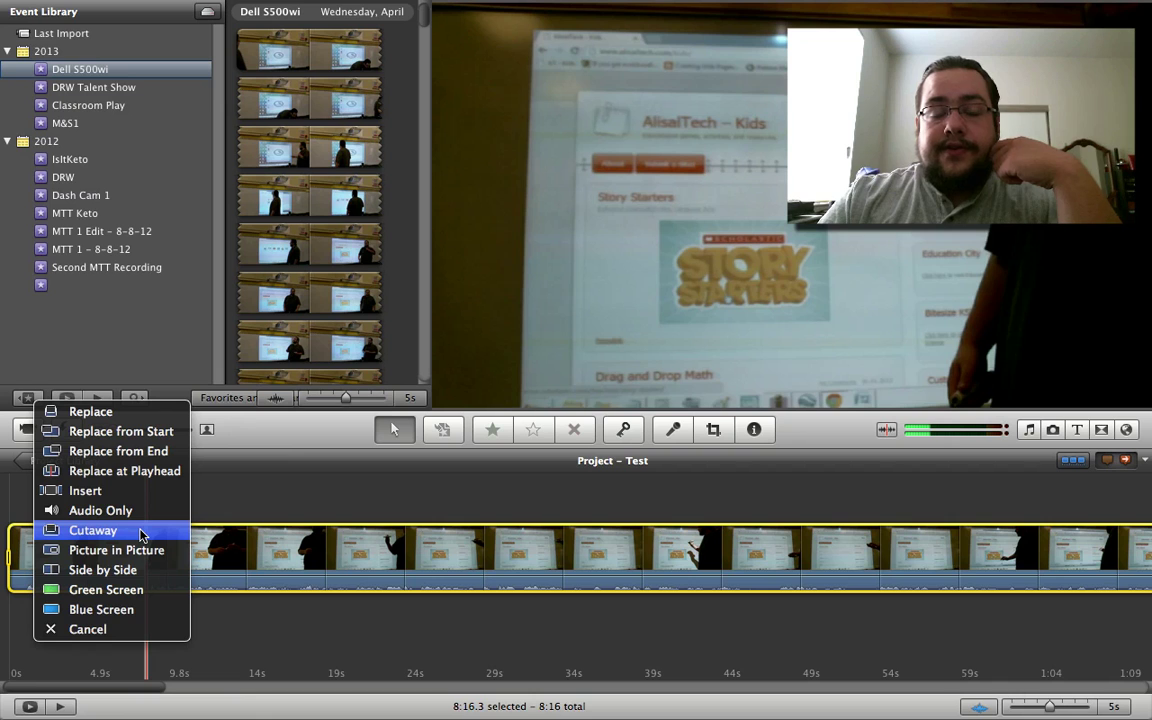
click(93, 530)
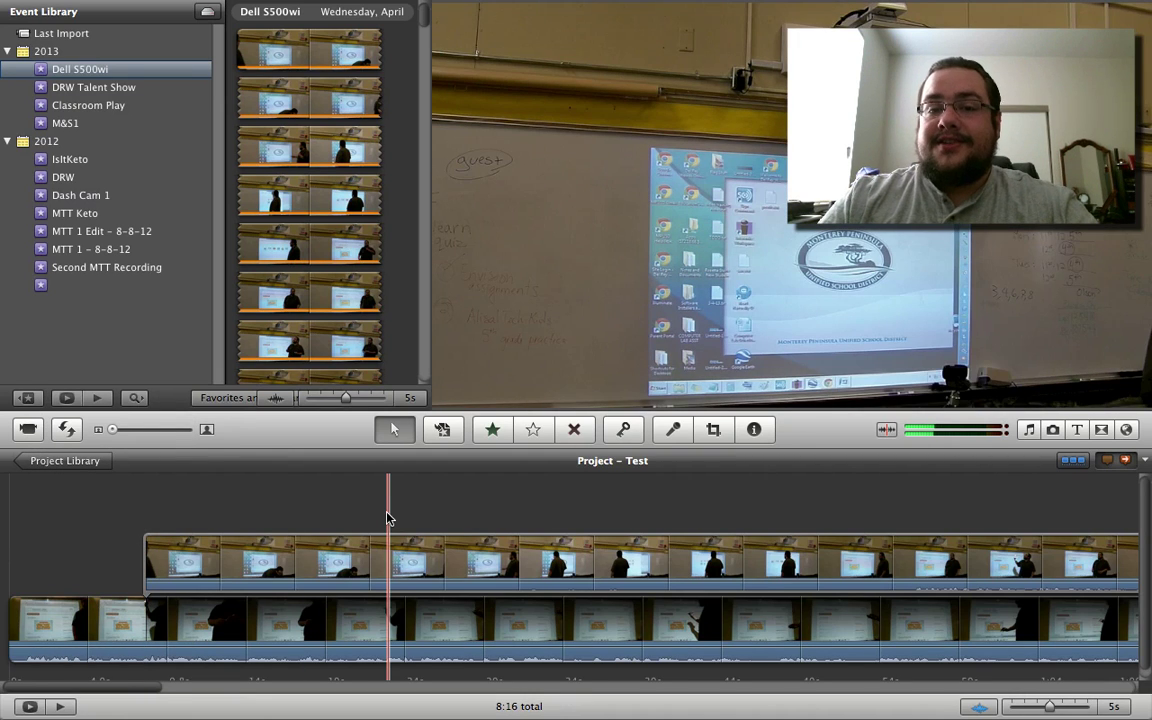
Step: Move the cutaway toward the project start and trim its beginning to about 7.9 seconds in
click(435, 547)
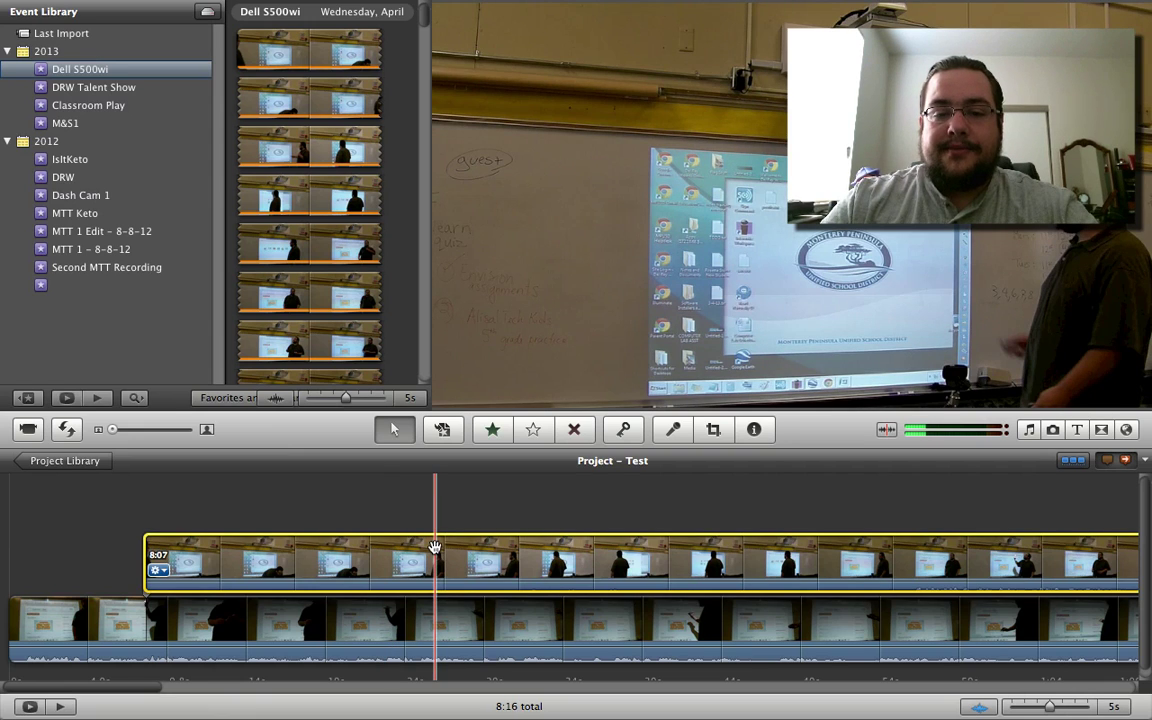
drag(435, 547, 259, 547)
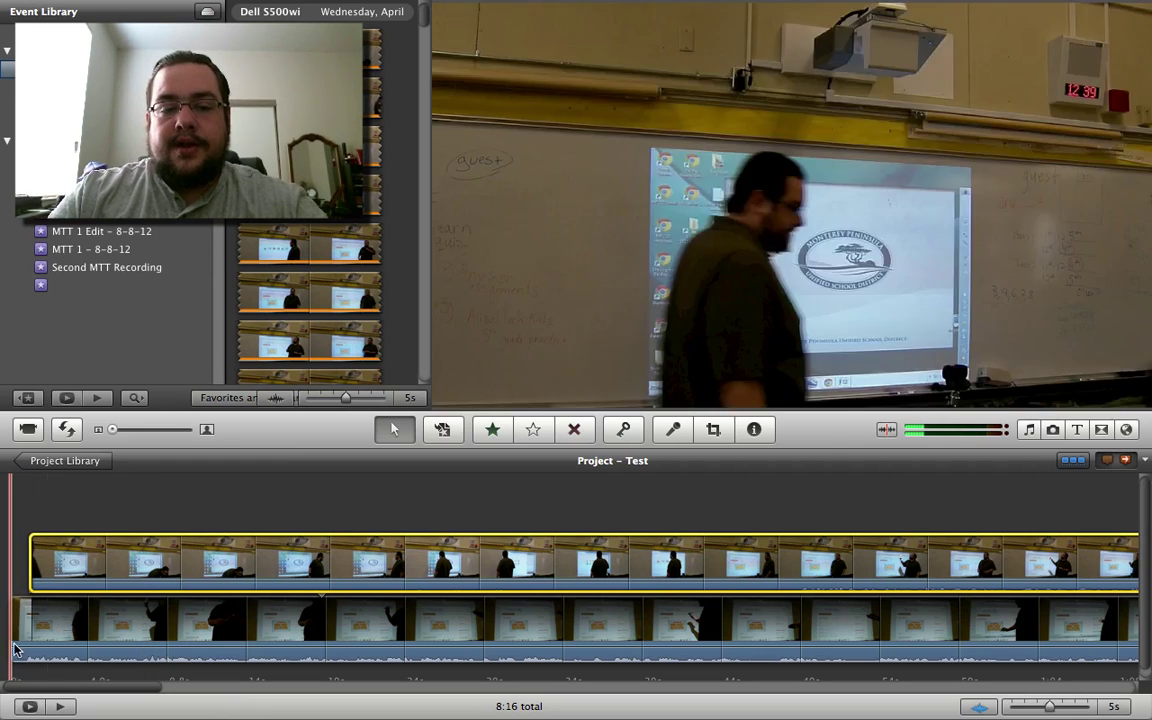
mouse_move(20, 628)
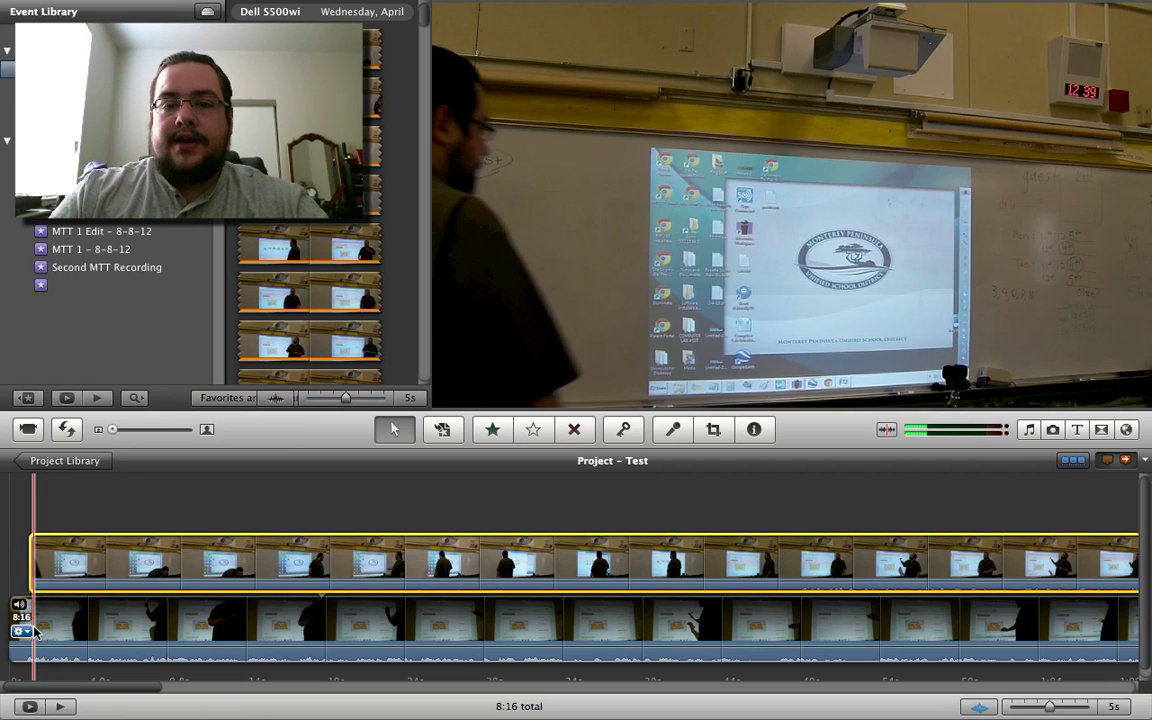
mouse_move(32, 548)
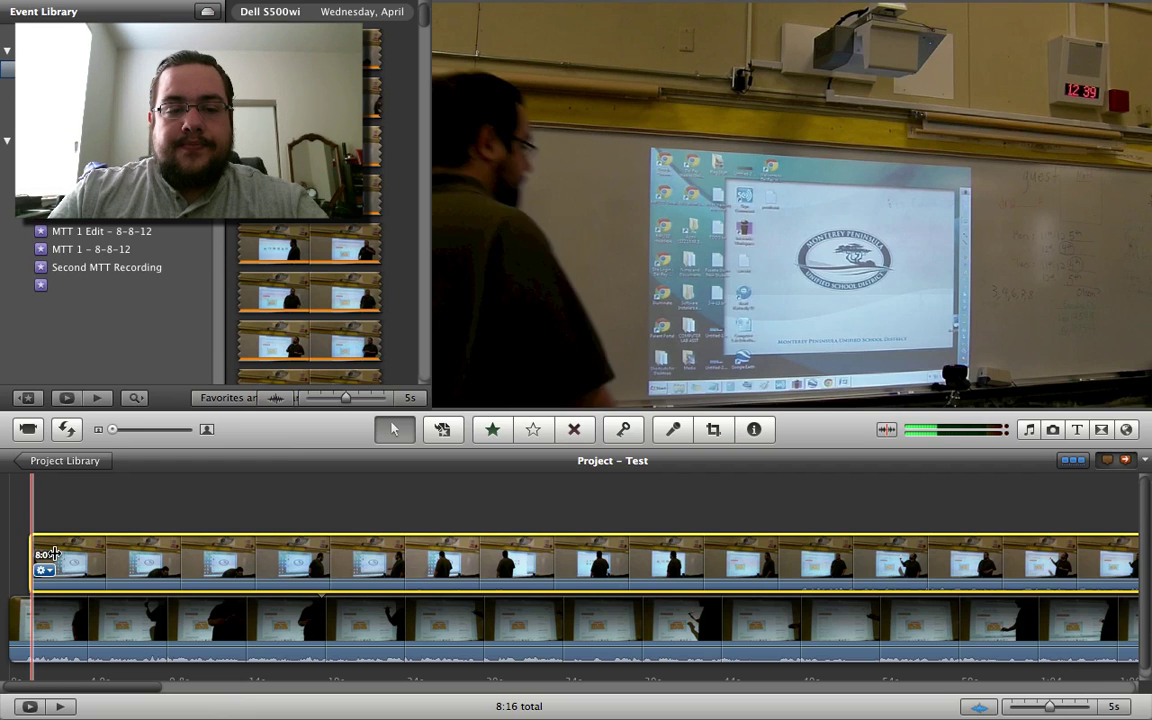
drag(42, 551, 134, 556)
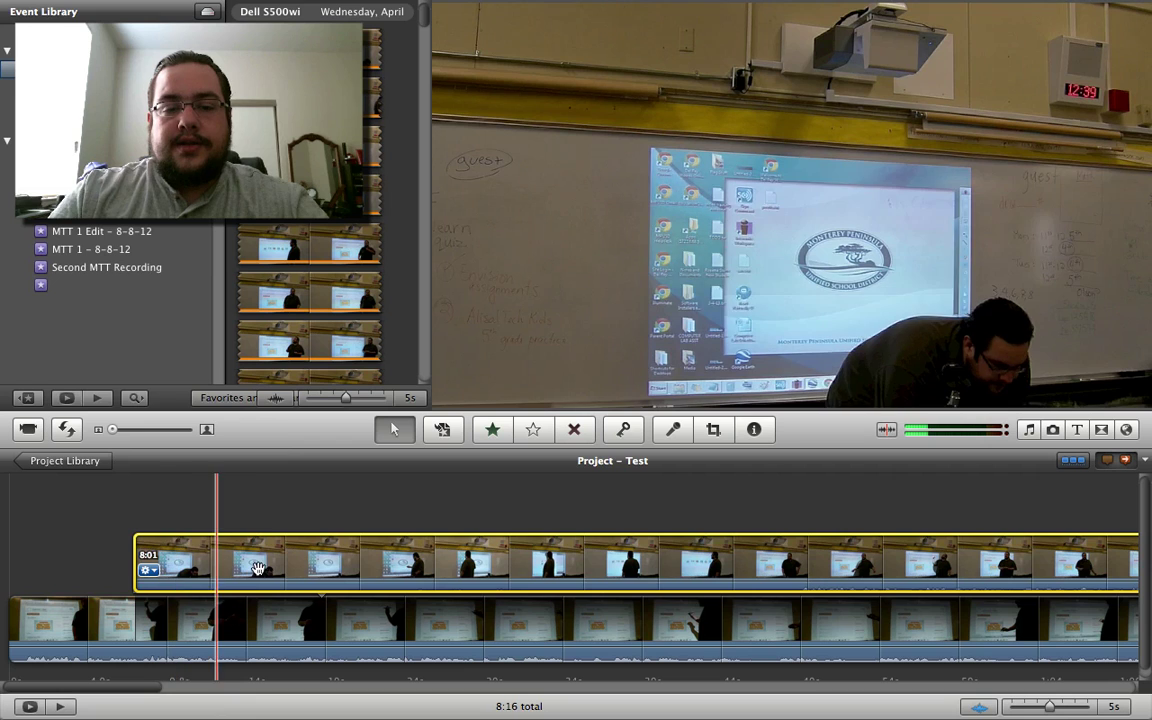
Step: Split the cutaway in two places, delete the middle section, and play to review
right_click(268, 568)
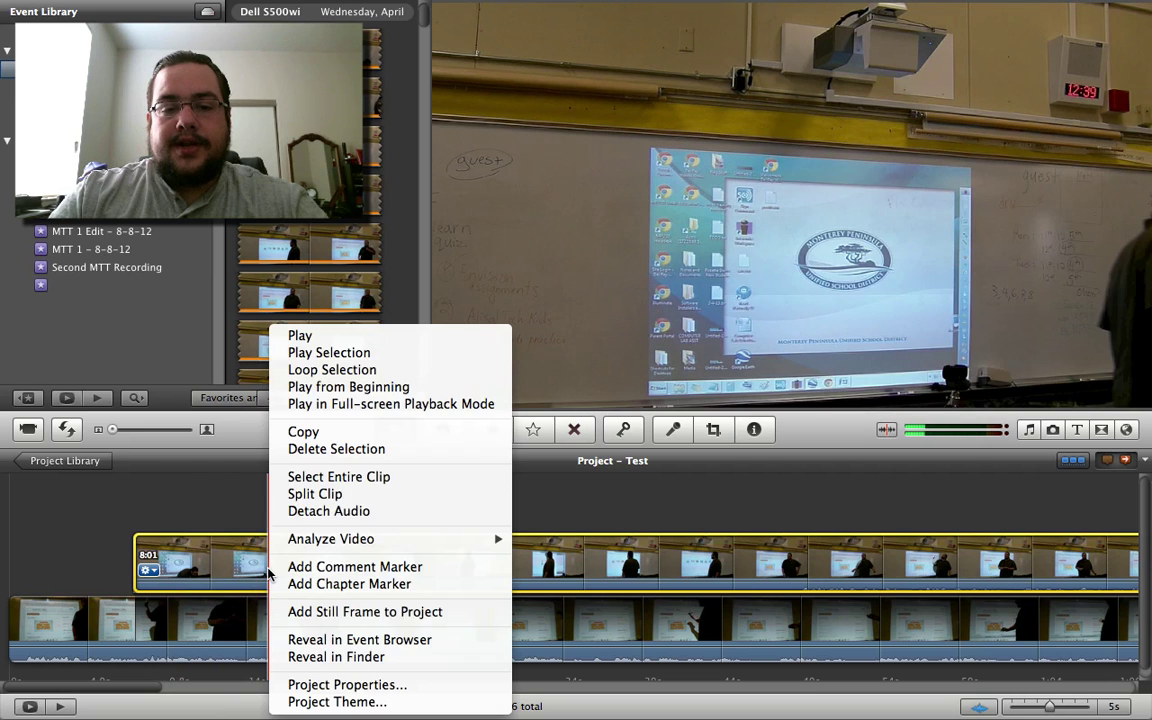
click(296, 496)
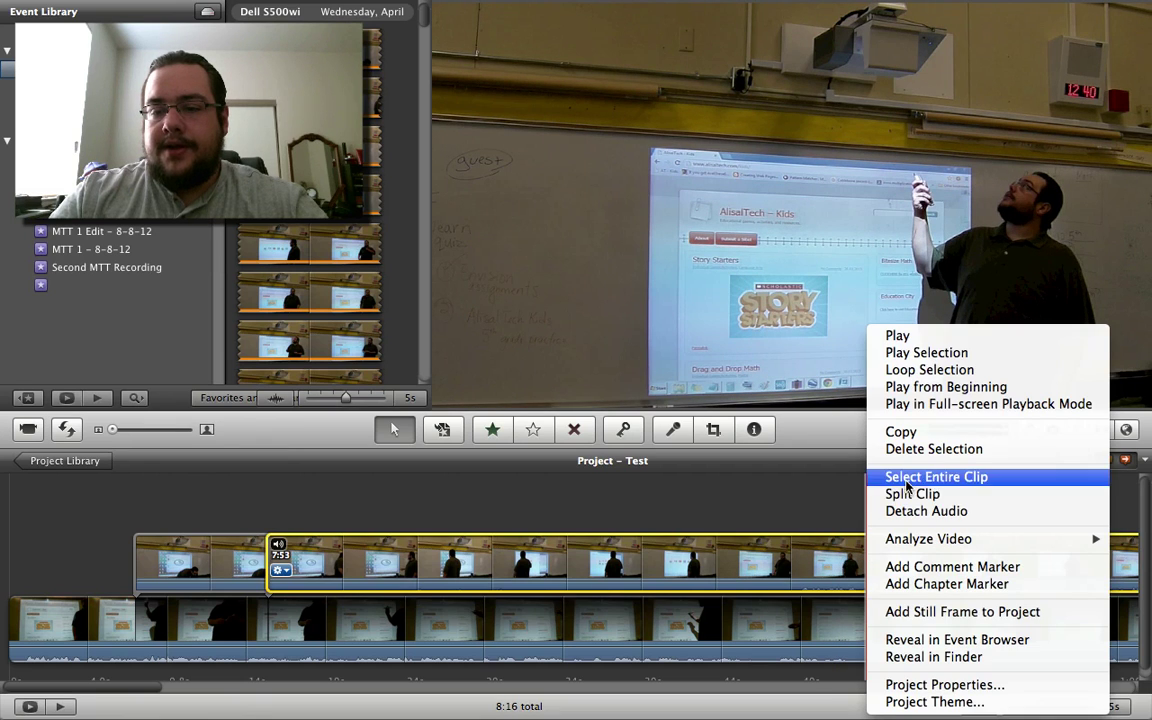
click(912, 494)
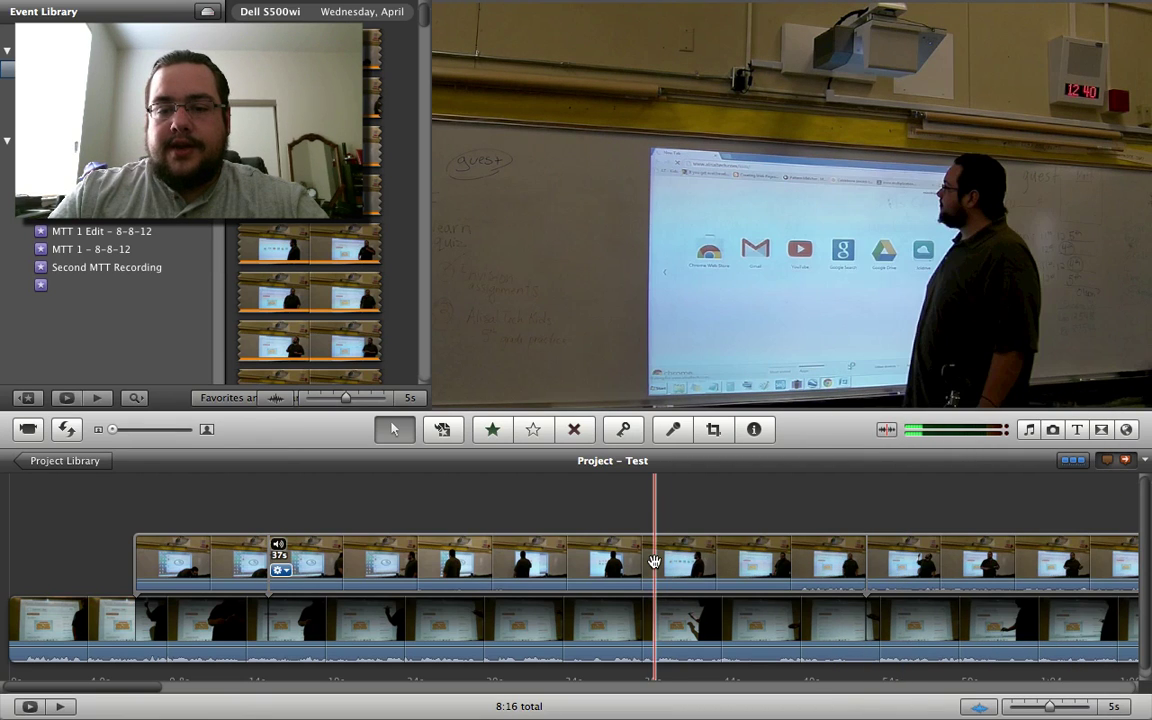
click(654, 562)
key(Delete)
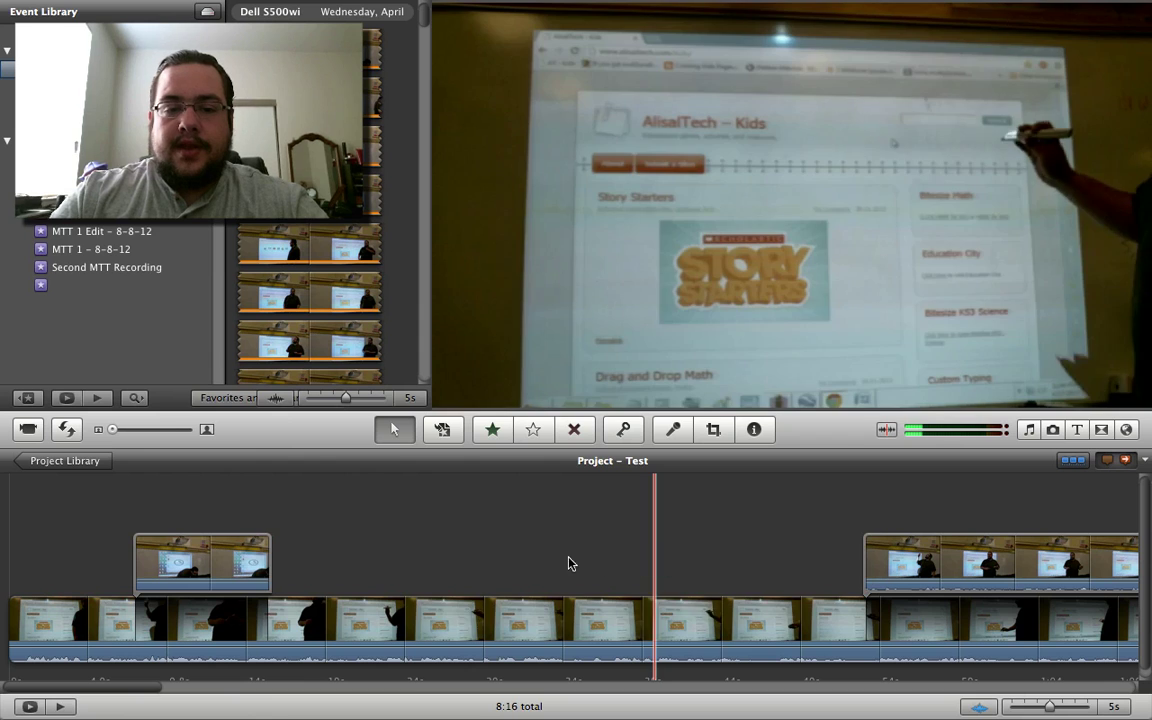
key(space)
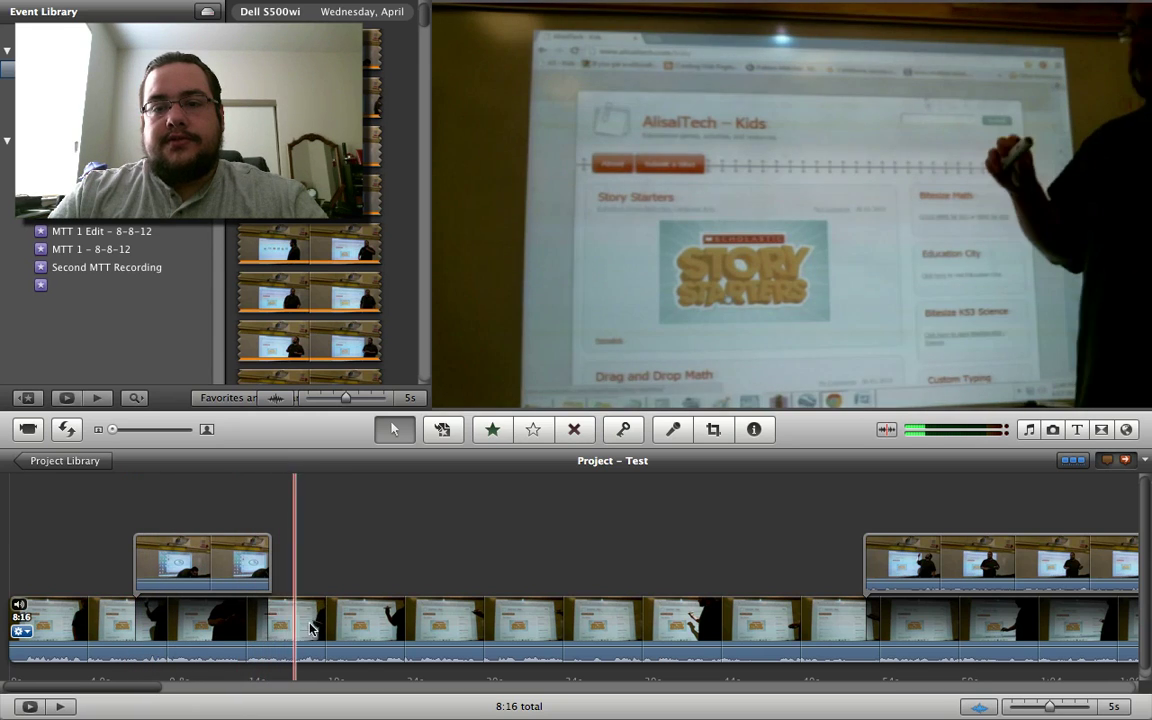
Step: Drag the first cutaway's right edge to shorten it from 8.3s to 4.2s, then preview
click(118, 620)
click(230, 558)
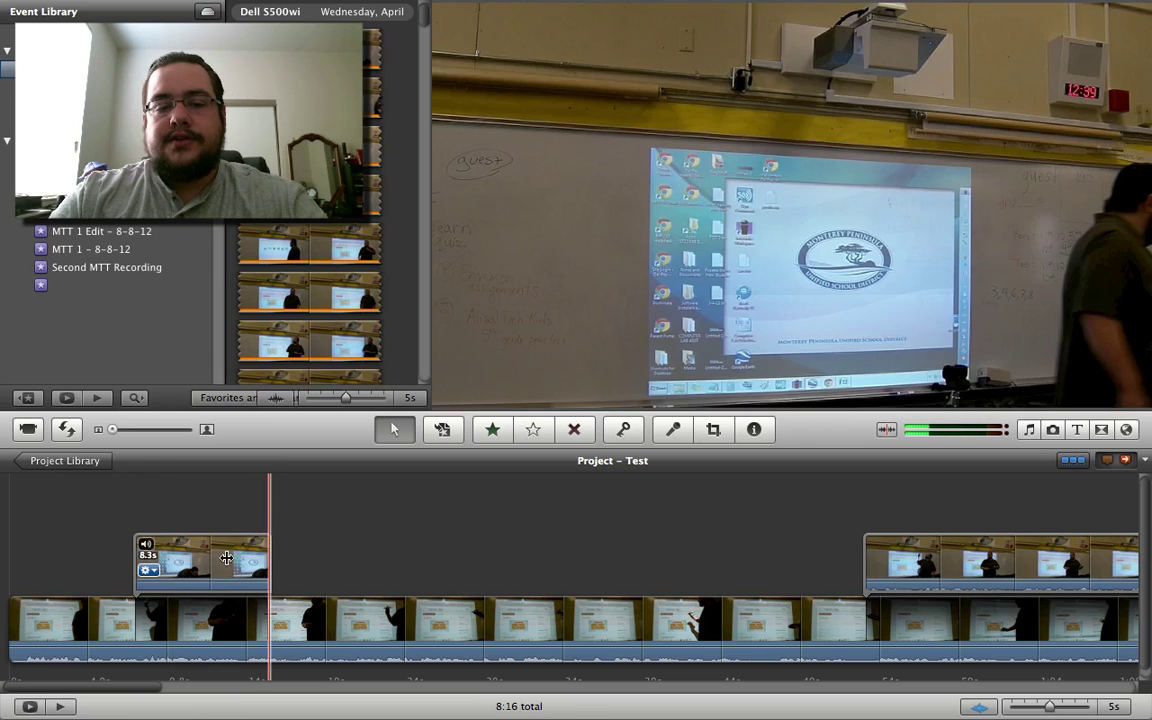
drag(267, 557, 202, 557)
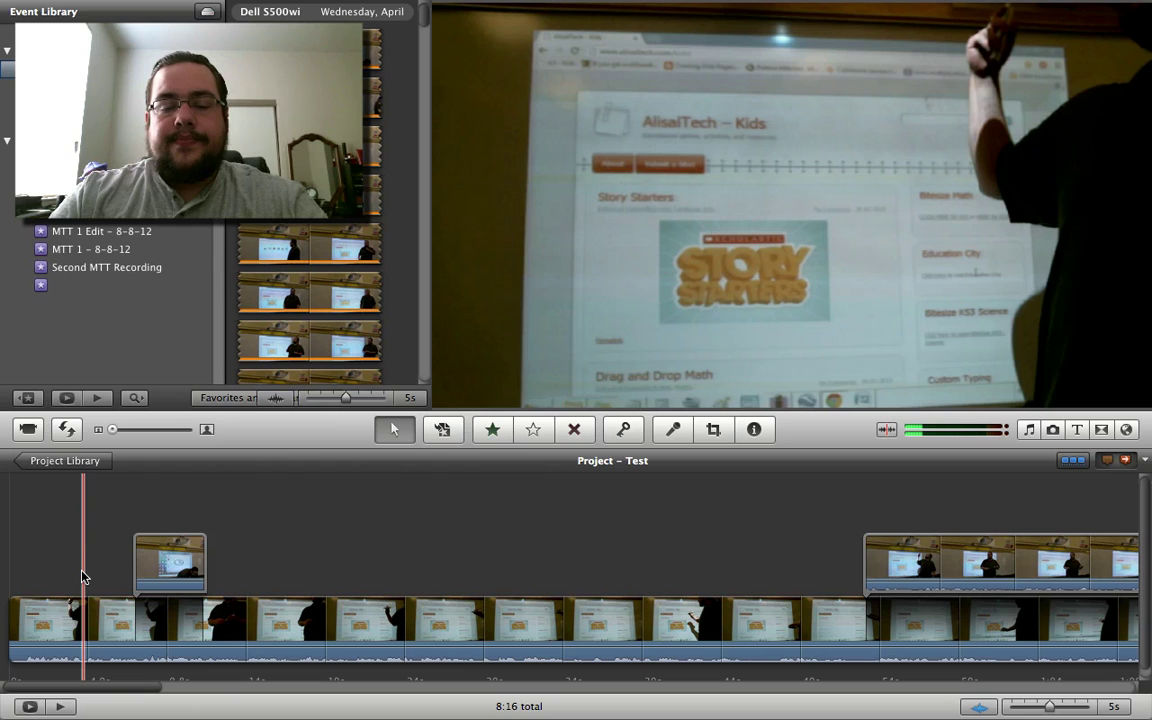
key(space)
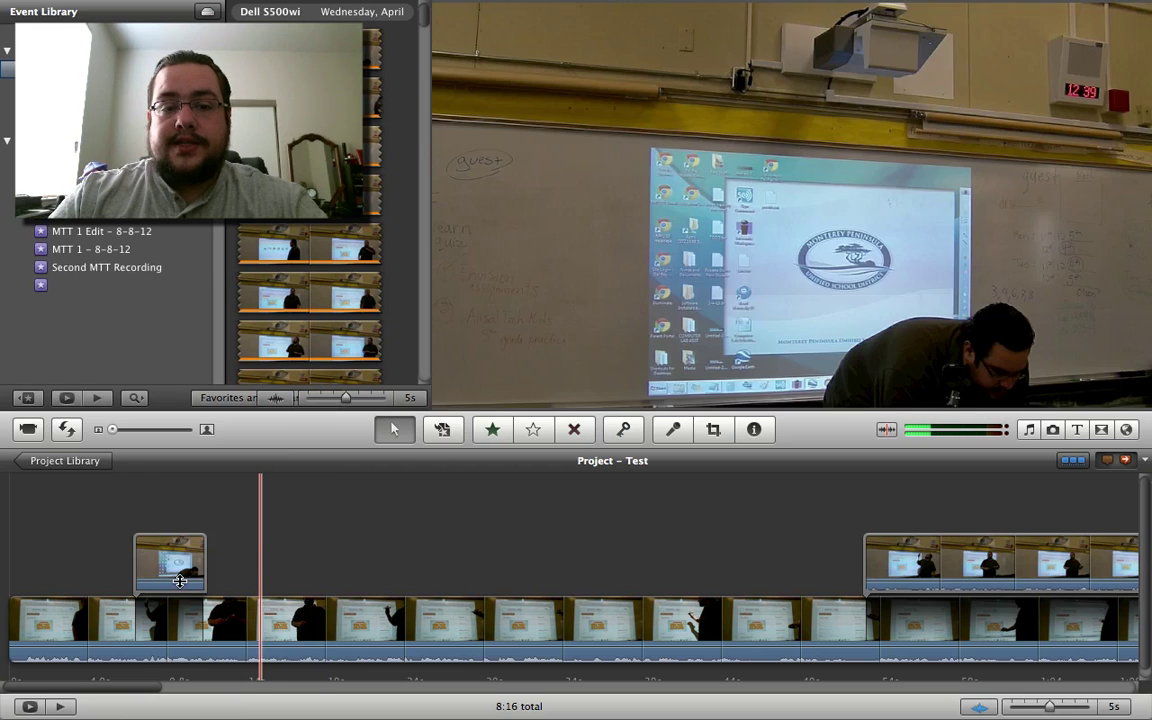
mouse_move(160, 578)
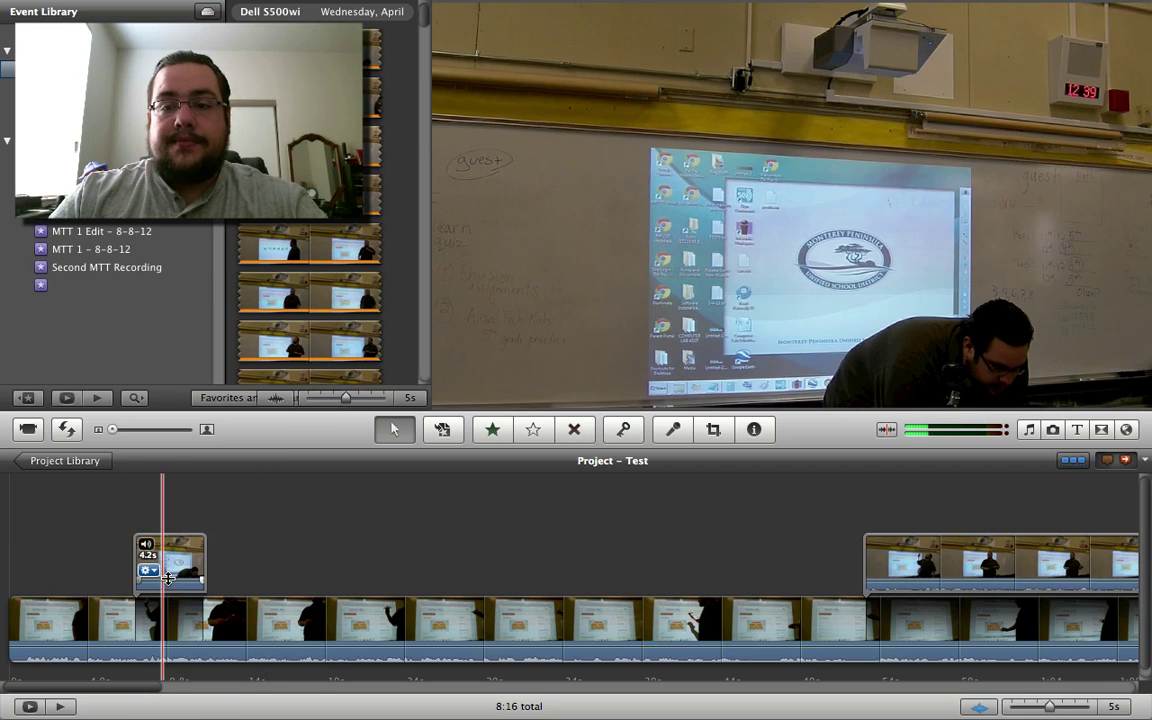